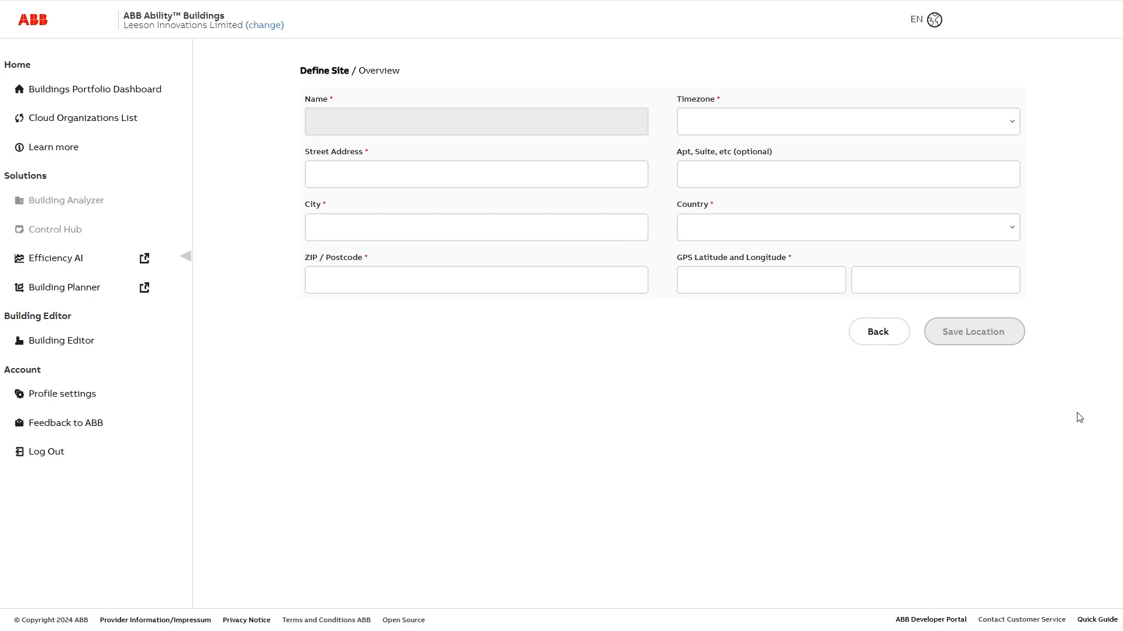
left_click(350, 132)
type("Viking House")
key("Tab")
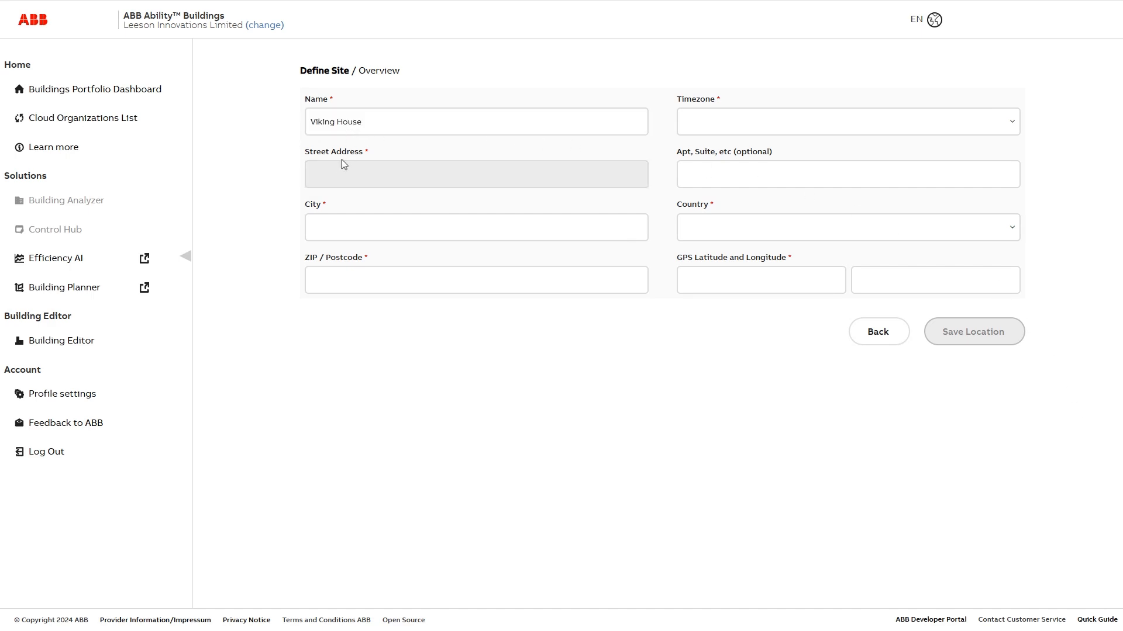
key("Tab")
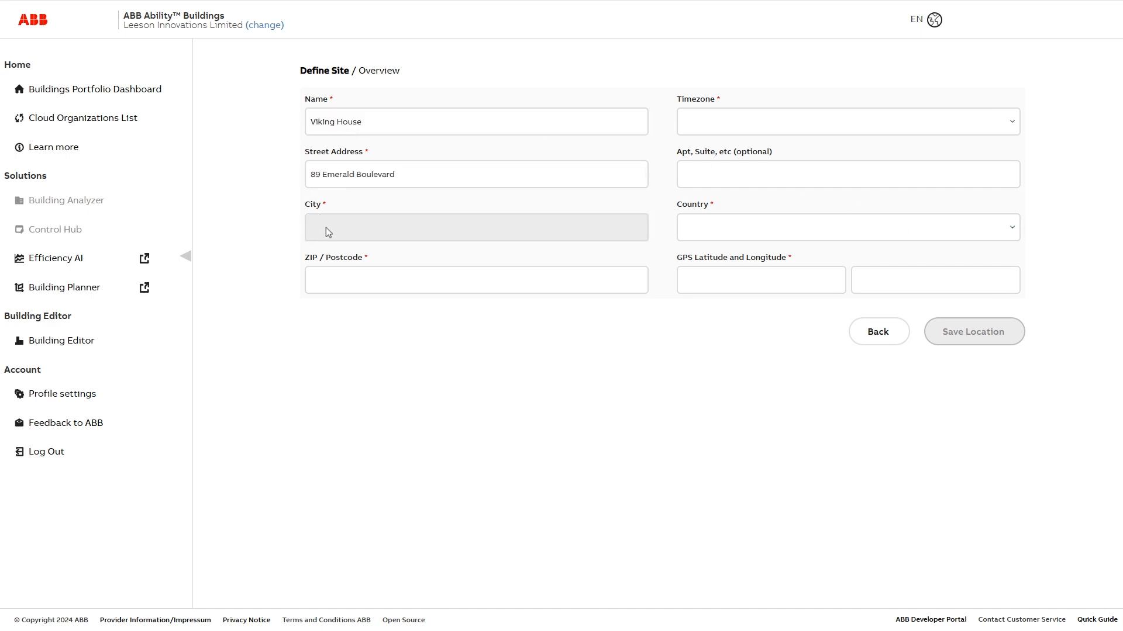
type("Dublin")
key("Tab")
Set the country to Ireland and timezone Europe/Dublin, then save the site.
type("ire")
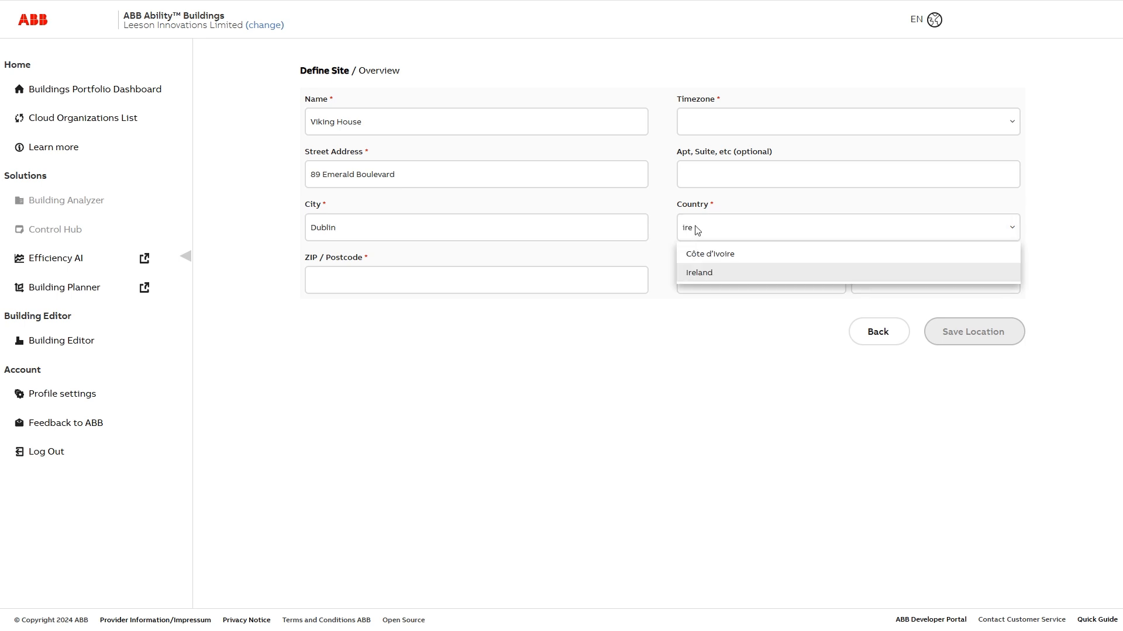
left_click(715, 273)
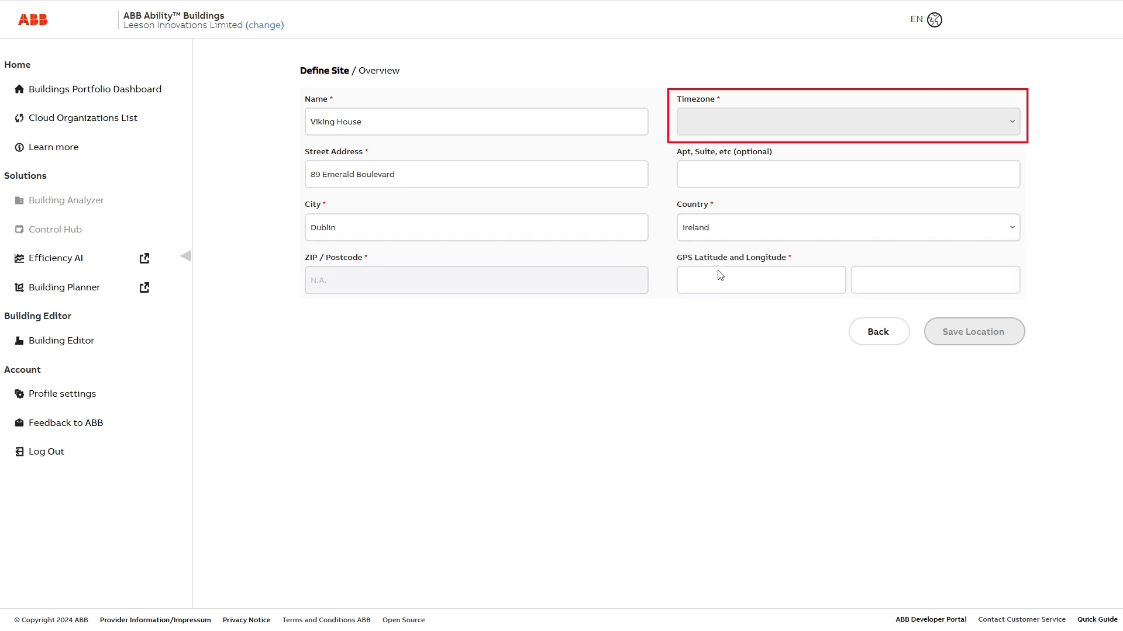
left_click(709, 120)
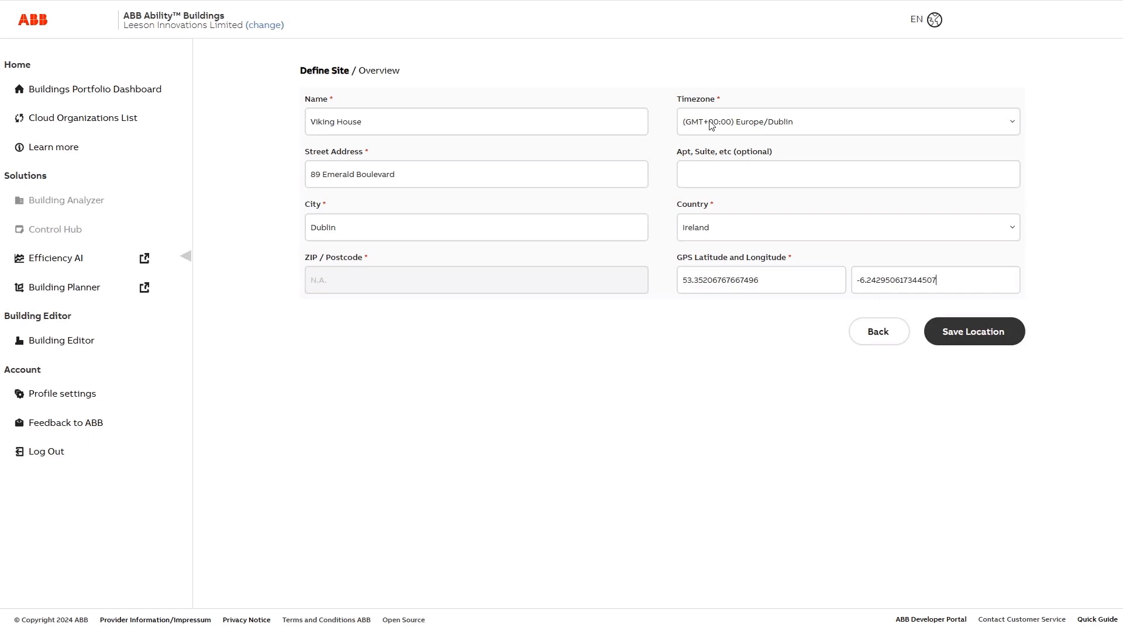
left_click(978, 332)
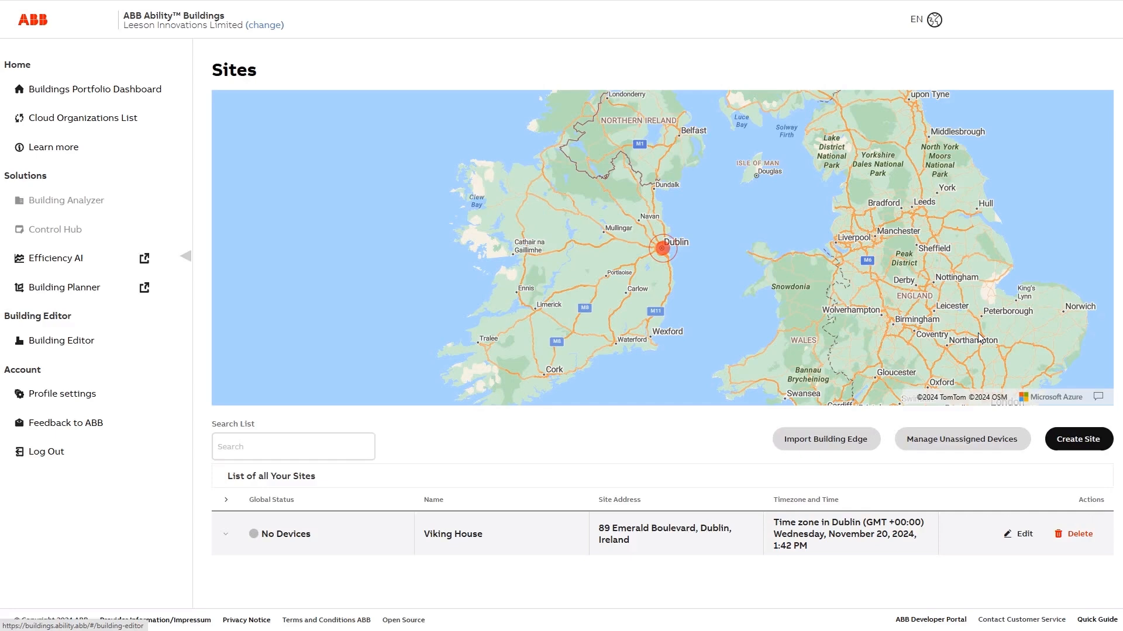
Start a new ASPECT Configuration from the Building Analyzer card in the Building Editor.
left_click(63, 341)
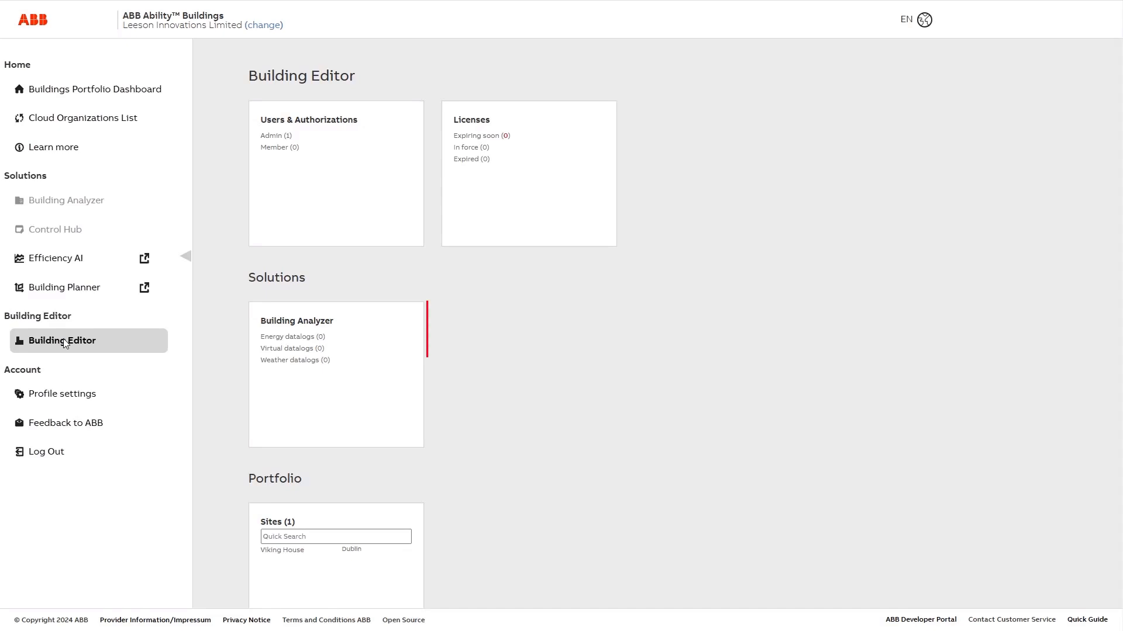
left_click(299, 323)
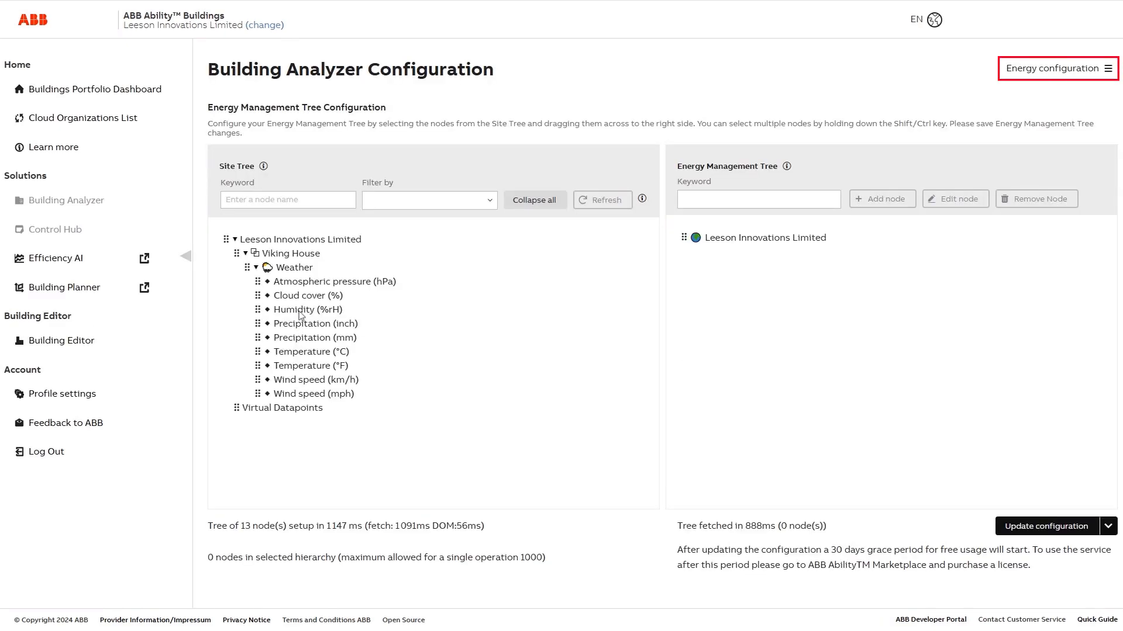
left_click(1108, 71)
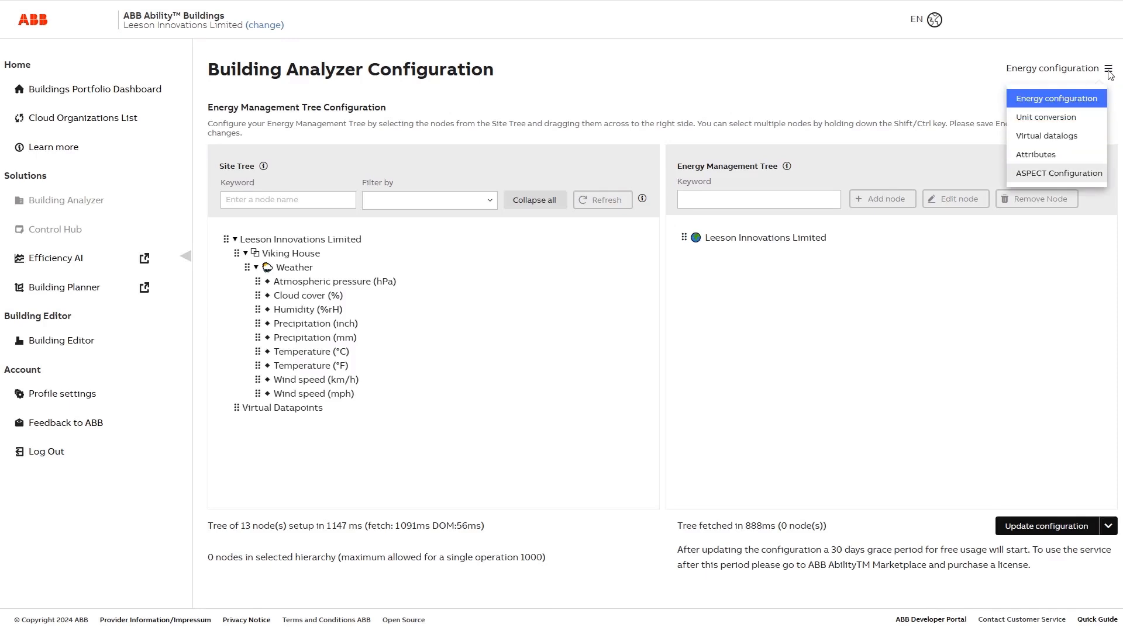
left_click(1074, 176)
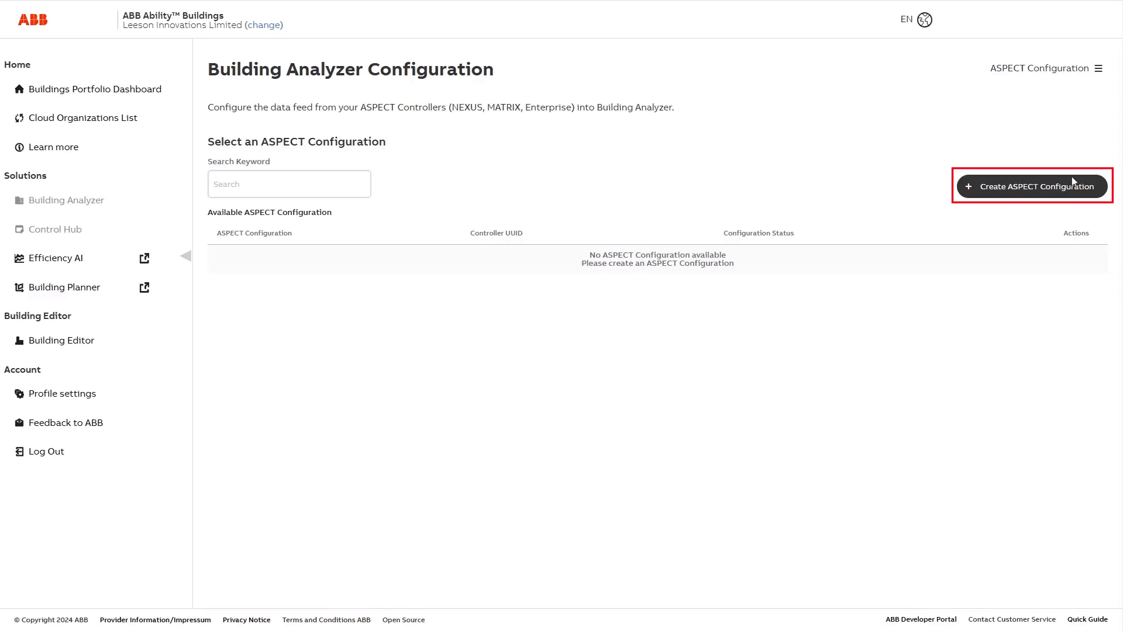
left_click(992, 191)
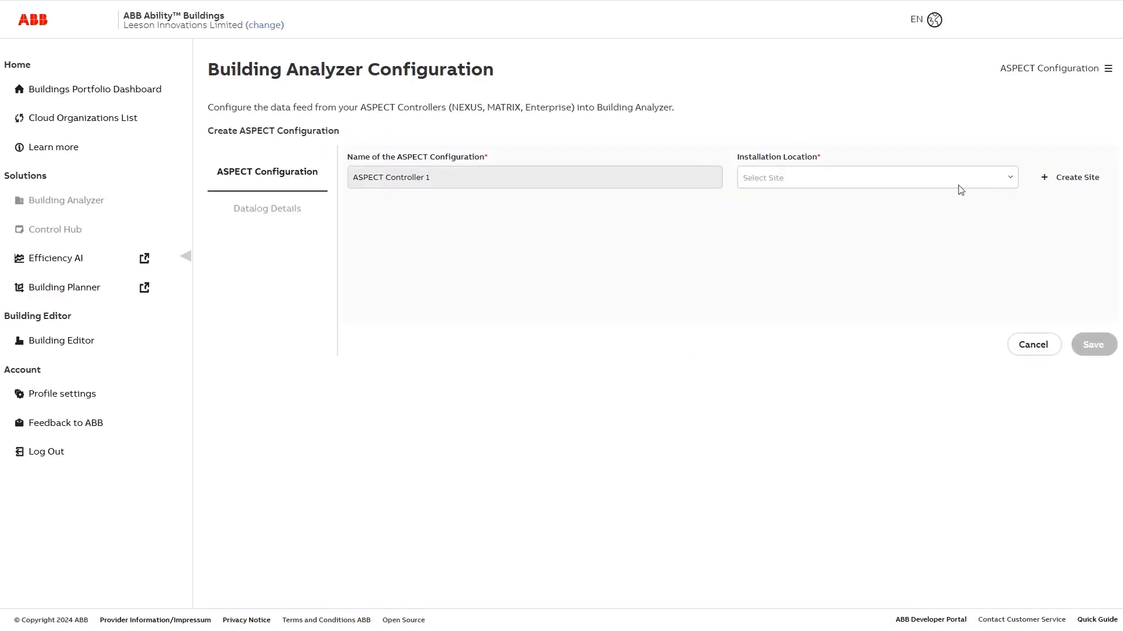
Name the configuration Building Analyzer, set its location to Viking House, and save.
left_click(455, 180)
type("Building Analyzer")
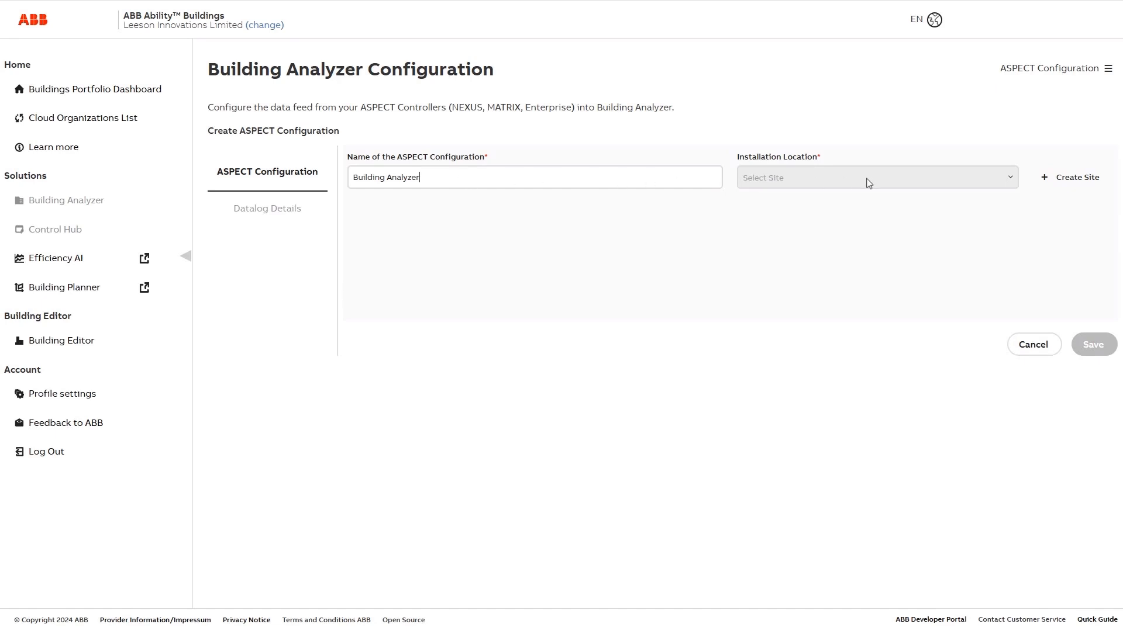
left_click(1010, 178)
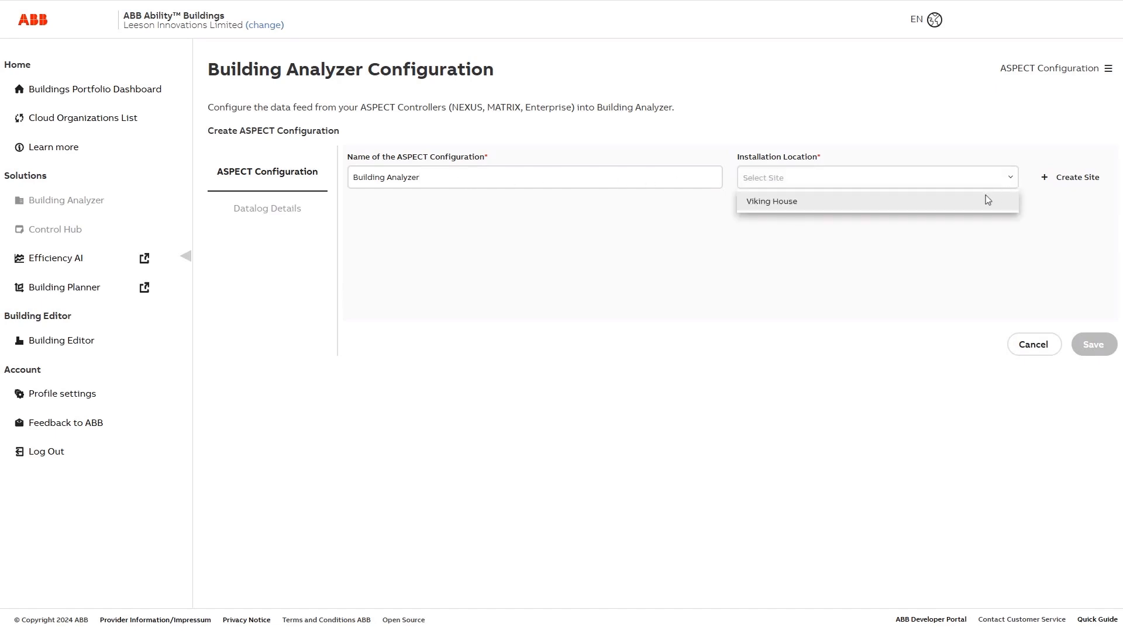
left_click(941, 202)
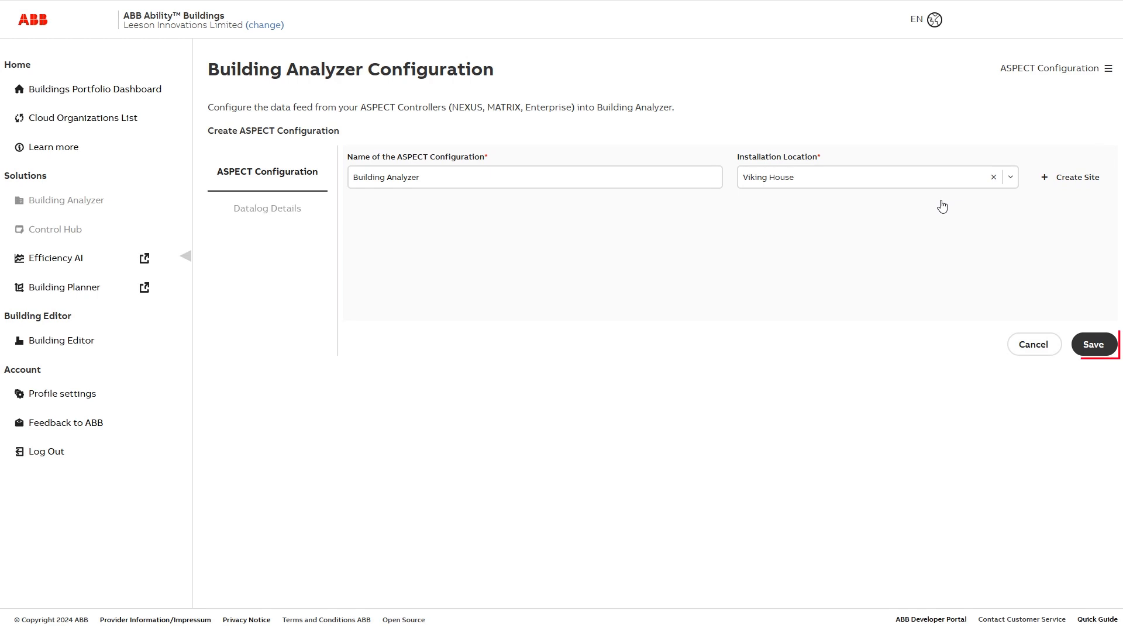
left_click(1101, 347)
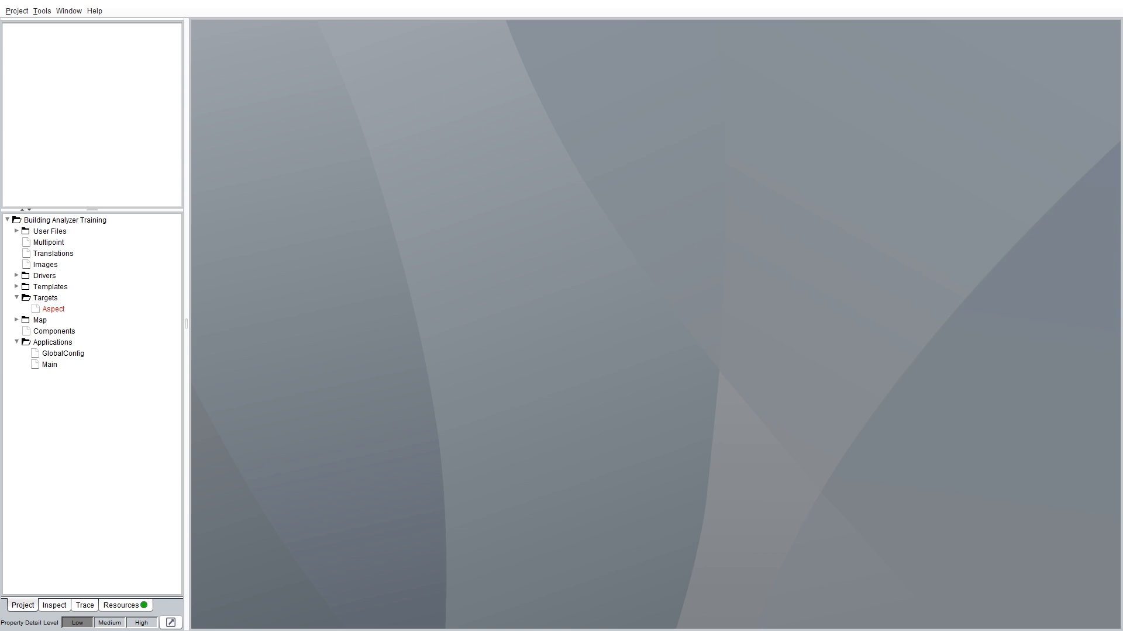
Create a new application under Applications named BuildingAnalyzer.
right_click(53, 343)
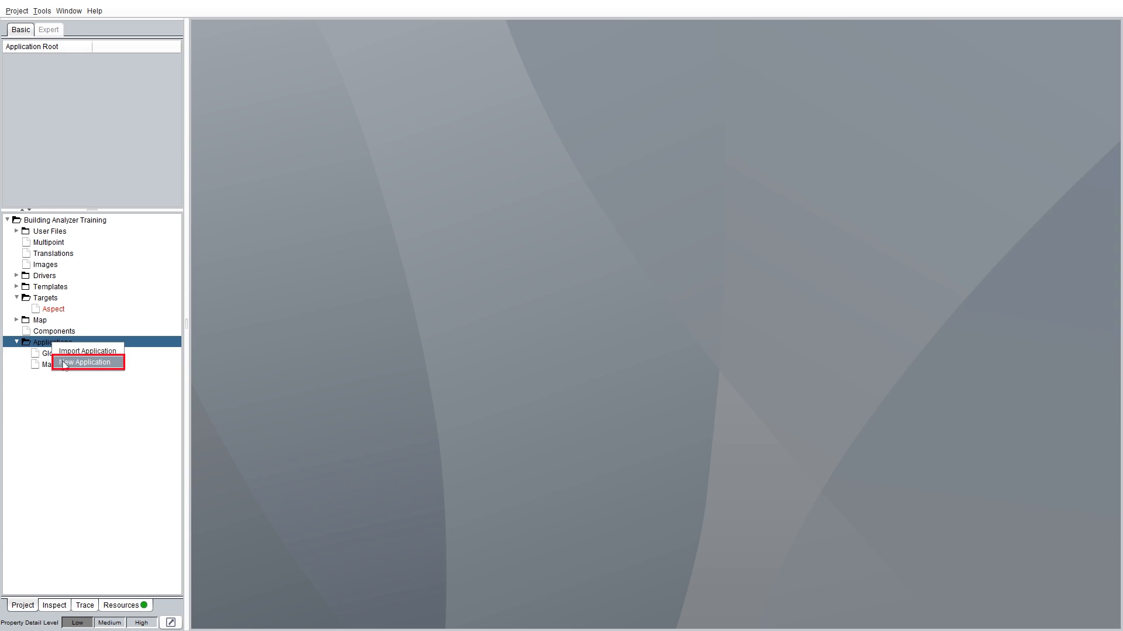
left_click(70, 363)
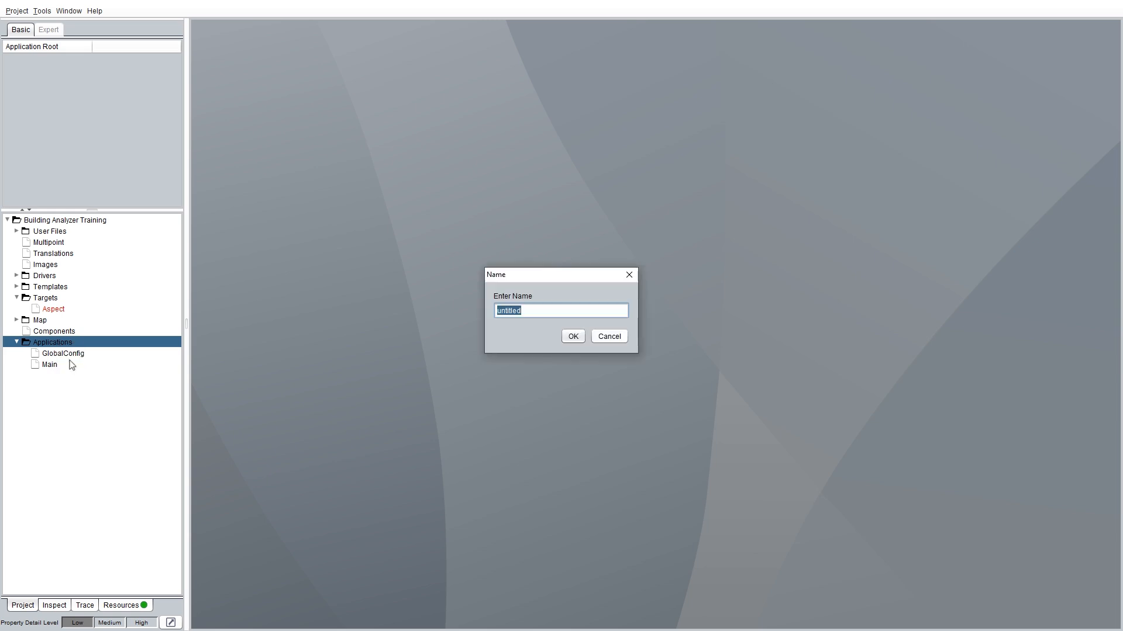
type("BuildingAnalyzer")
left_click(567, 338)
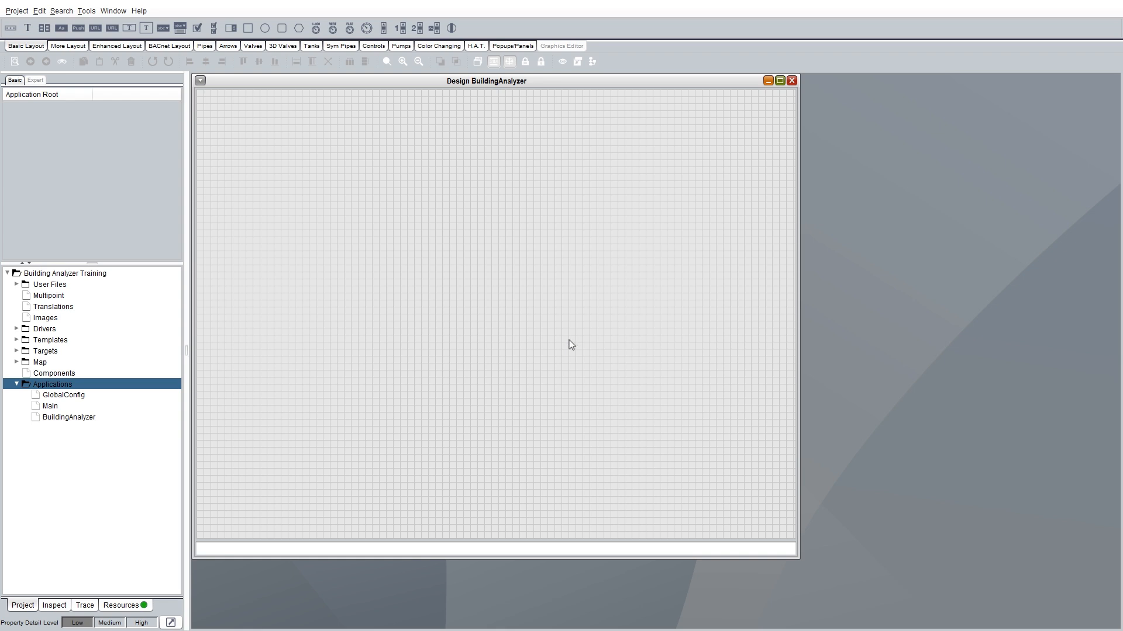
Open the BuildingAnalyzer diagram window and show the Mobile/Map function blocks.
right_click(78, 418)
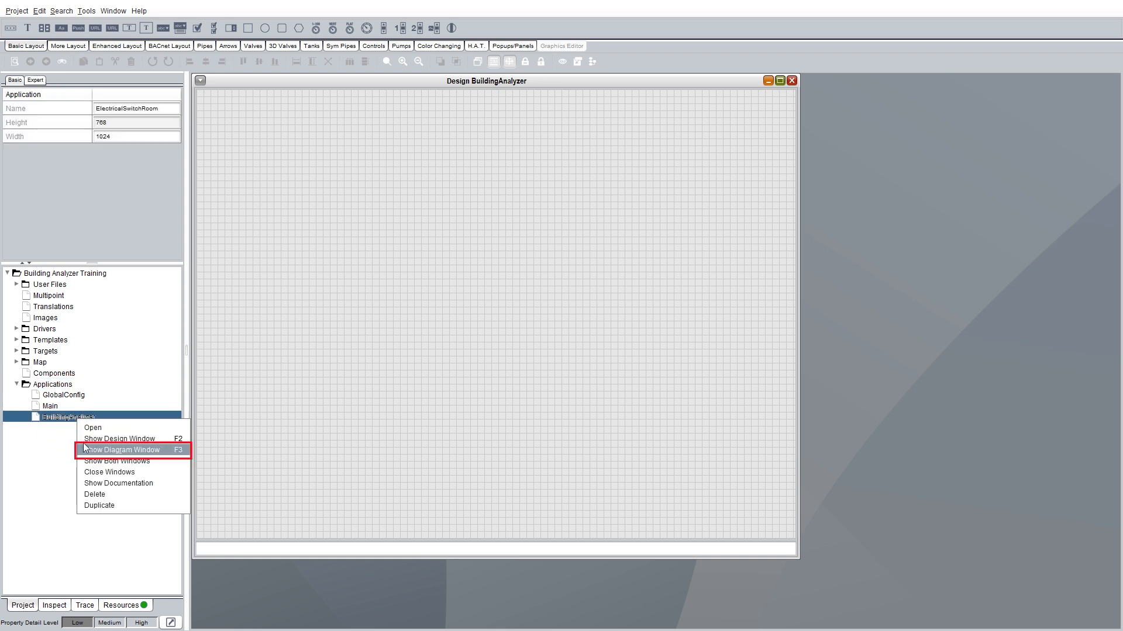
left_click(108, 453)
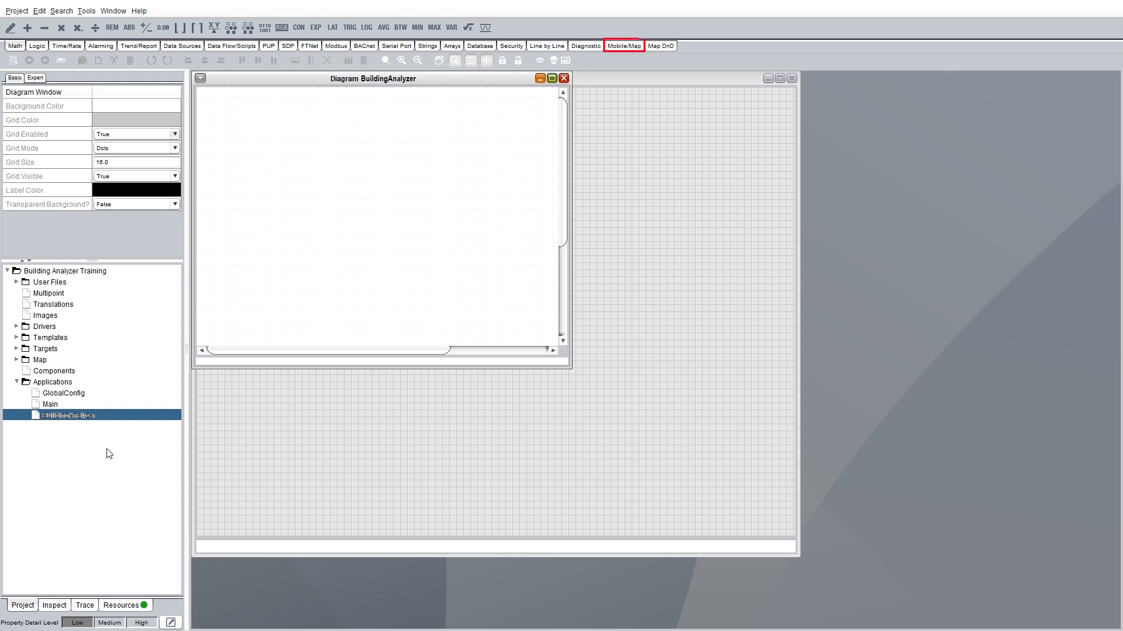
left_click(623, 48)
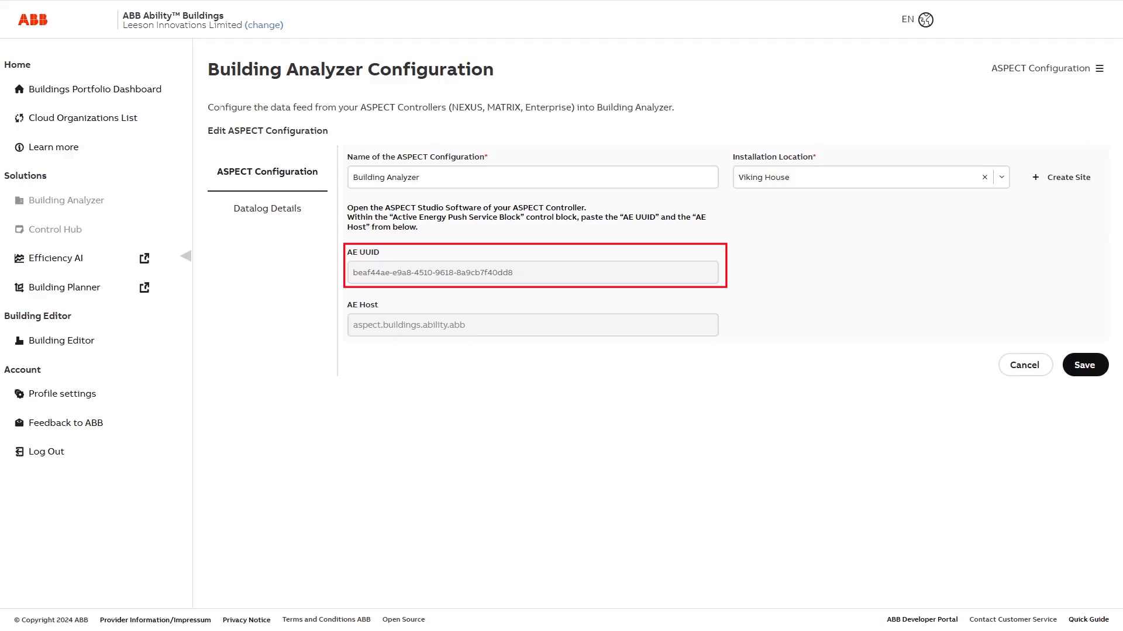
Copy the configuration's AE UUID value and return to ASPECT Studio.
triple_click(372, 273)
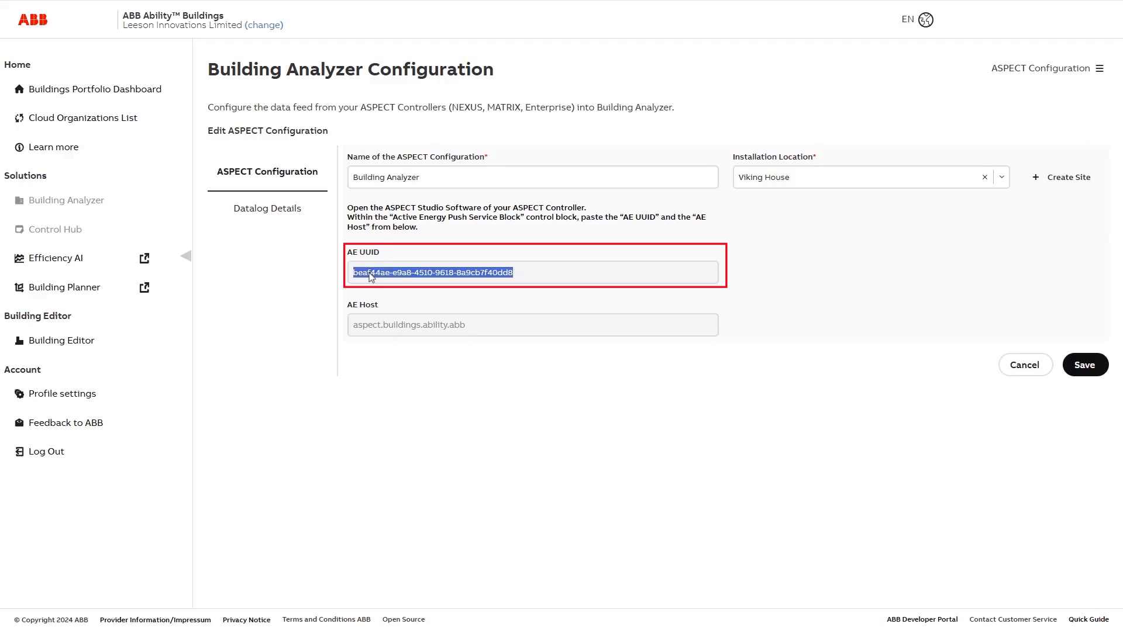
key("alt+Tab")
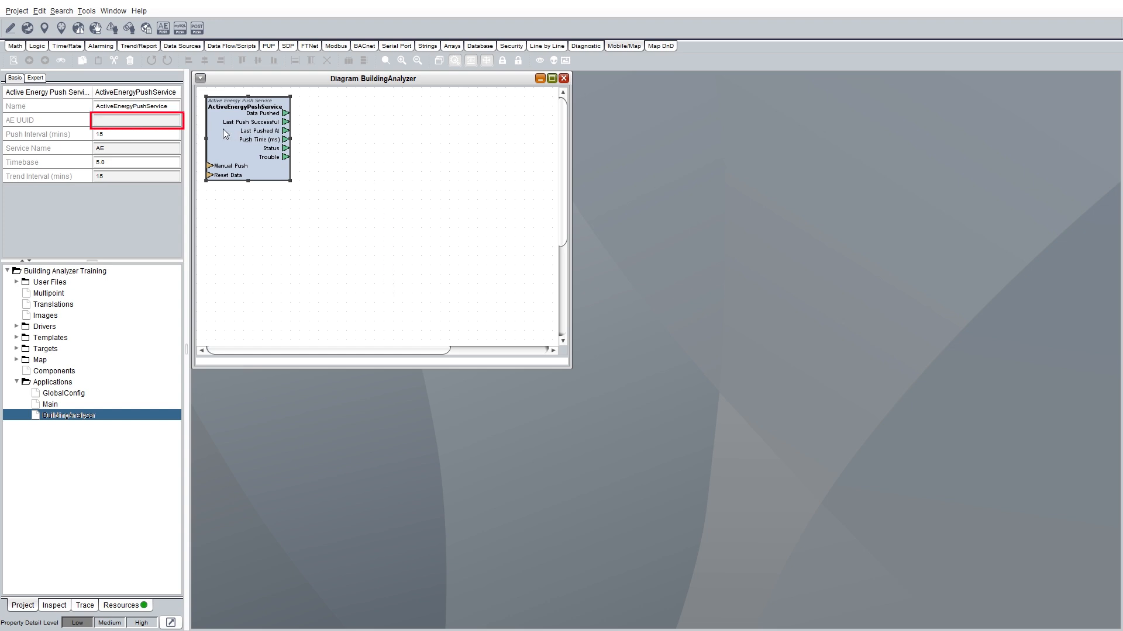
Paste the copied UUID into the push block's AE UUID property, then select the AE Host value.
left_click(105, 123)
key("ctrl+v")
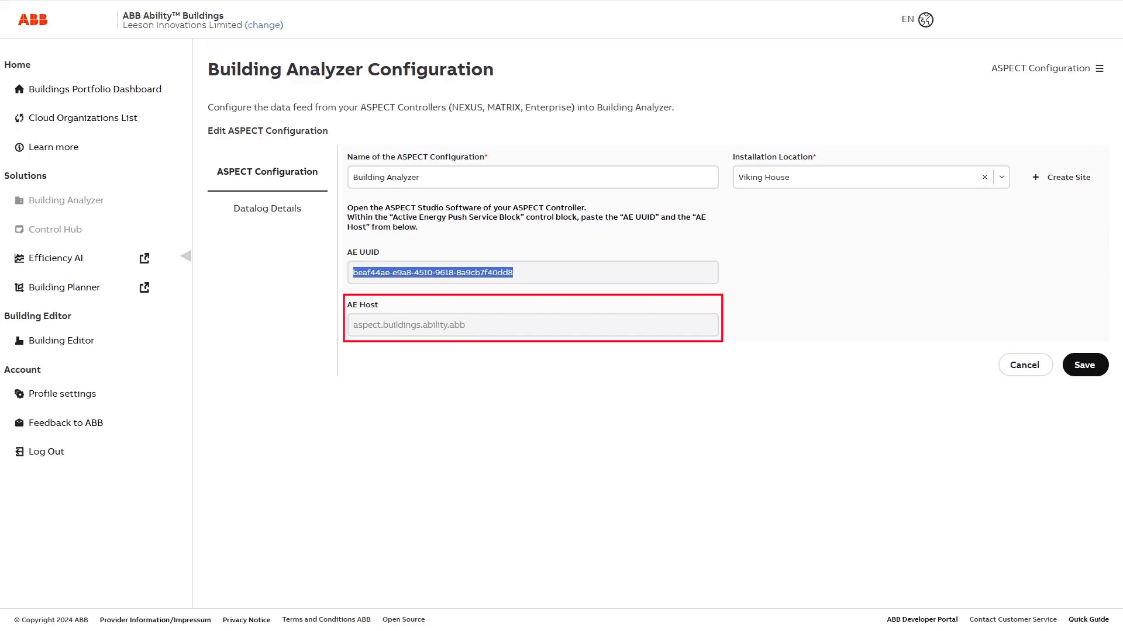
triple_click(374, 326)
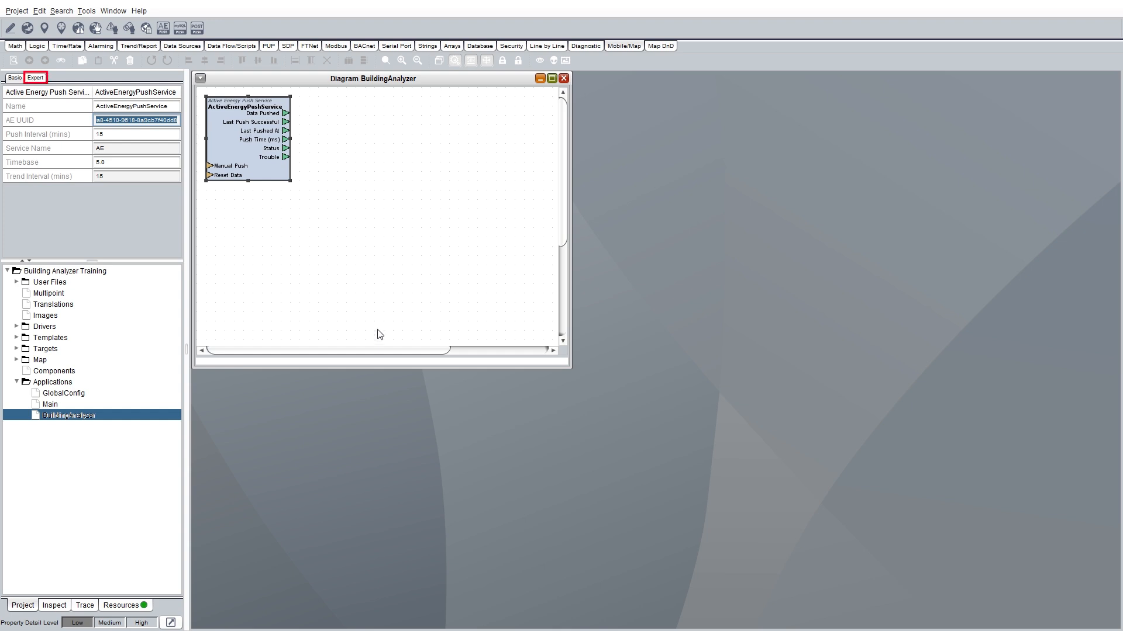
On the Expert tab, enter 7 as the push block's Debug Level.
left_click(37, 79)
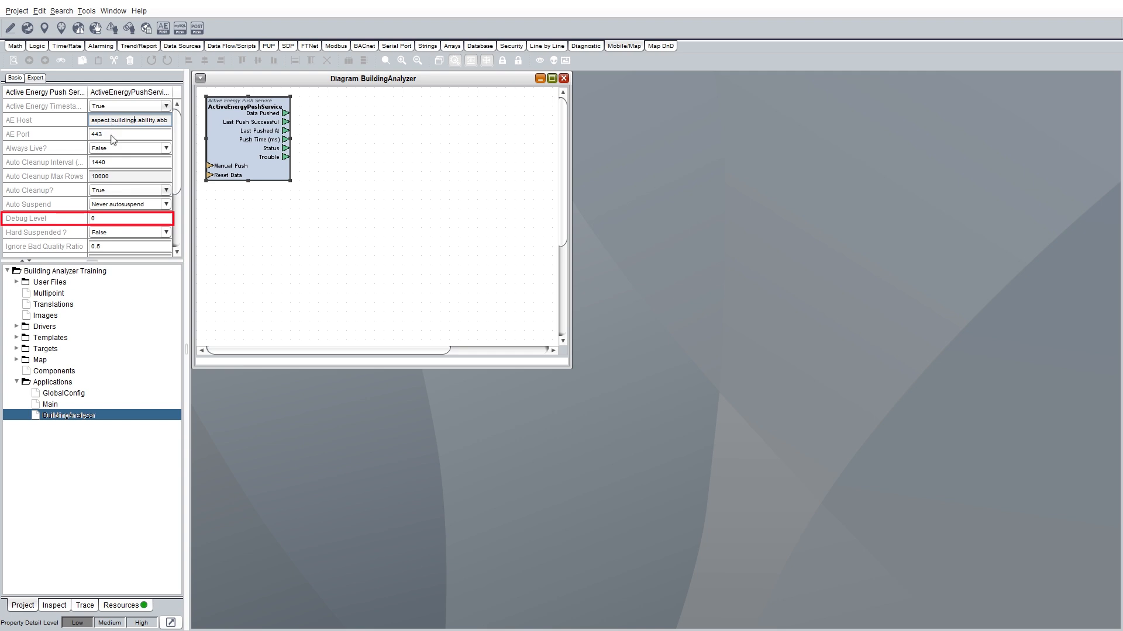
left_click(97, 220)
type("7")
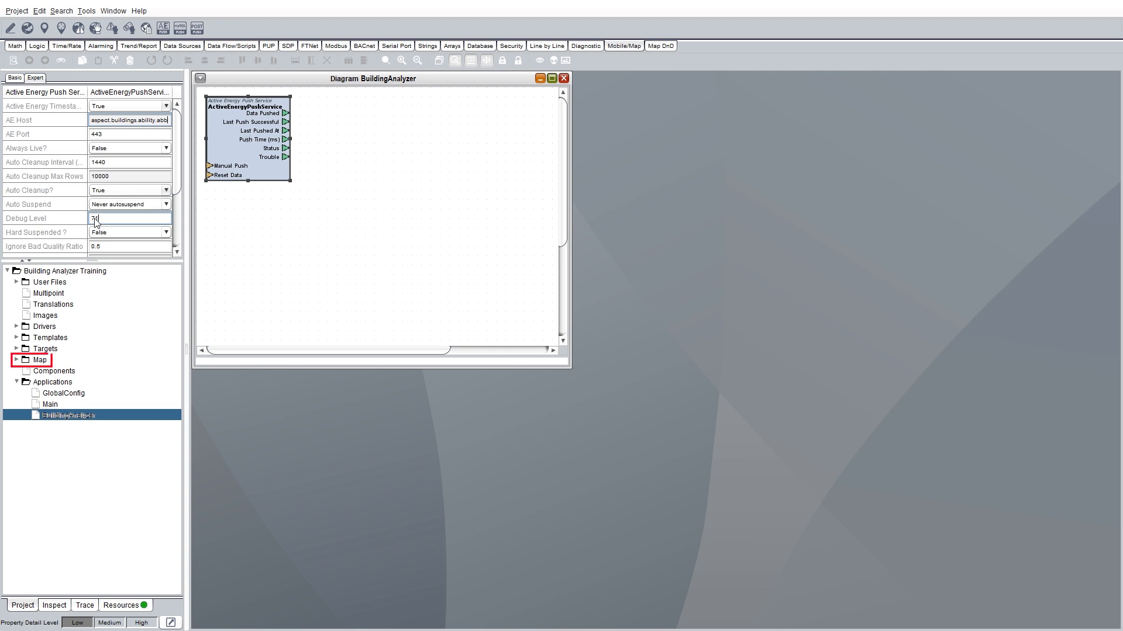
Expand Map > Controllers > Modbus_Network > Modbus > Modbus_Device and select Main_Utility_Meter.
left_click(17, 359)
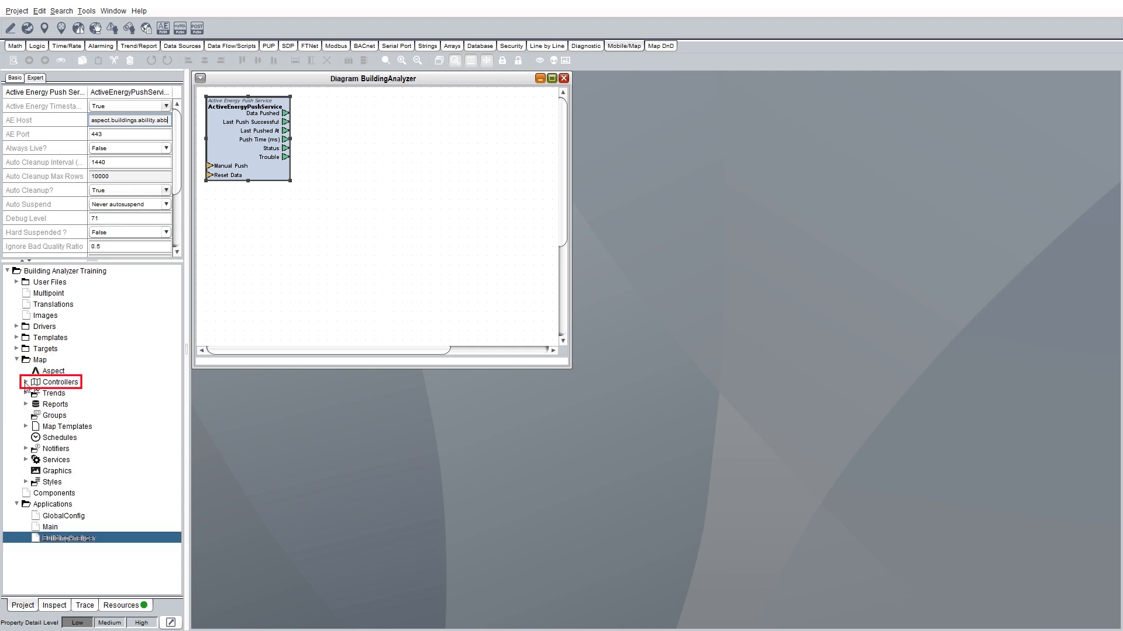
left_click(26, 382)
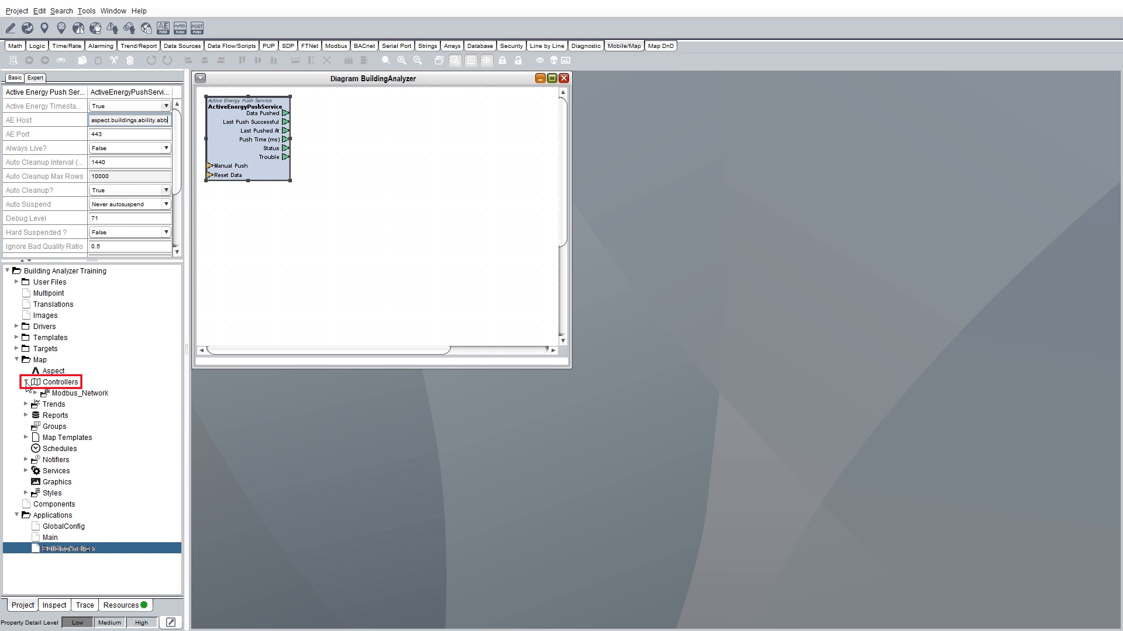
left_click(35, 393)
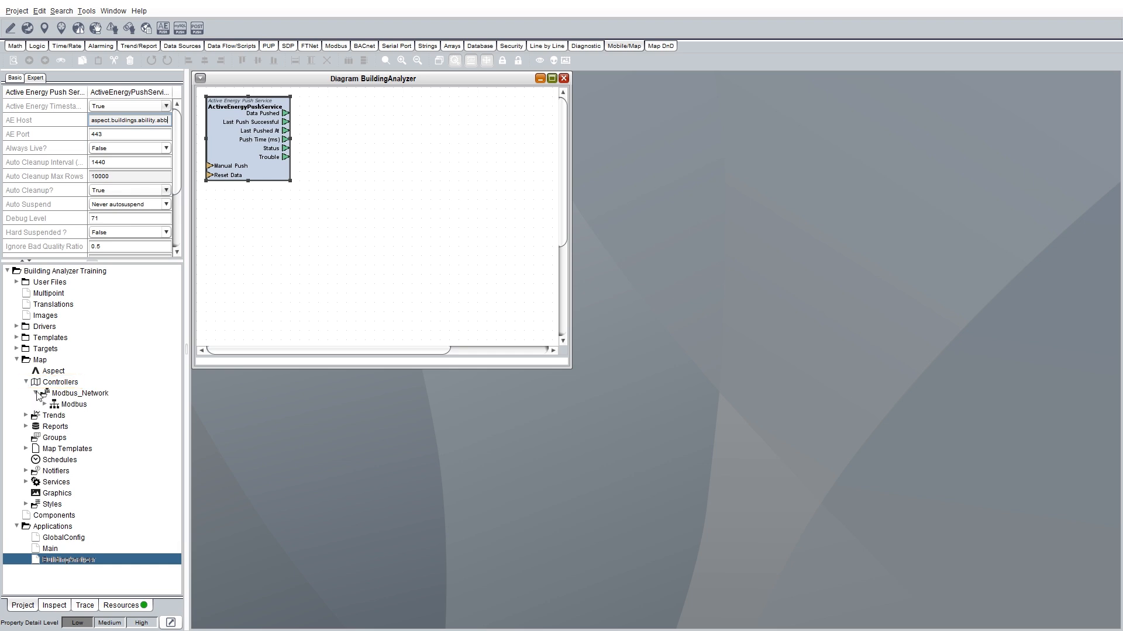
left_click(45, 404)
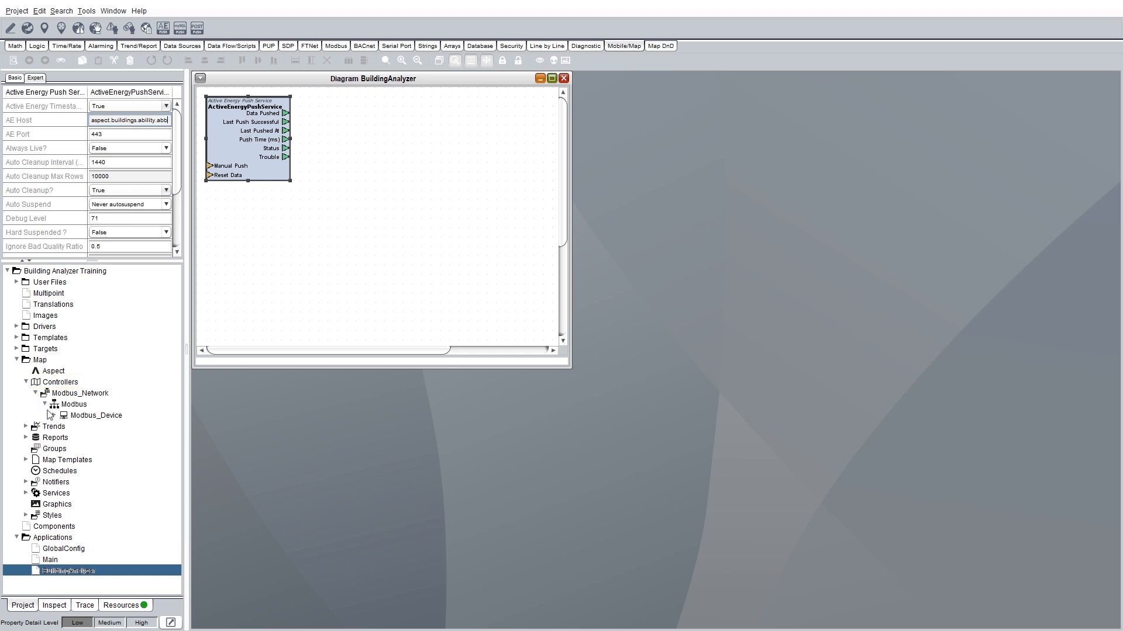
left_click(54, 416)
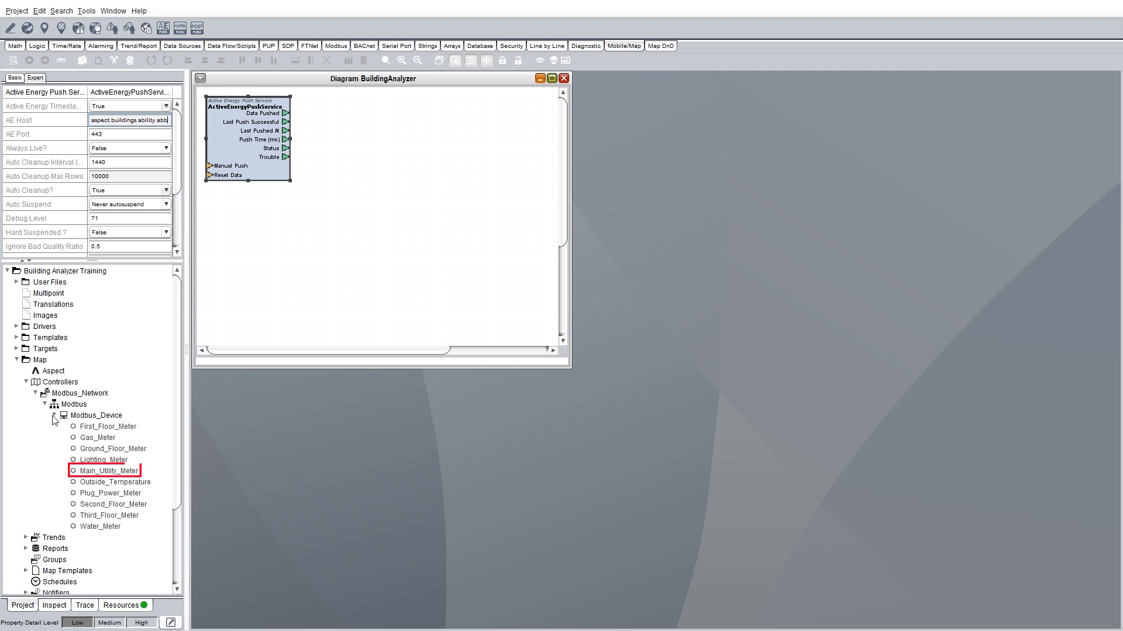
left_click(91, 474)
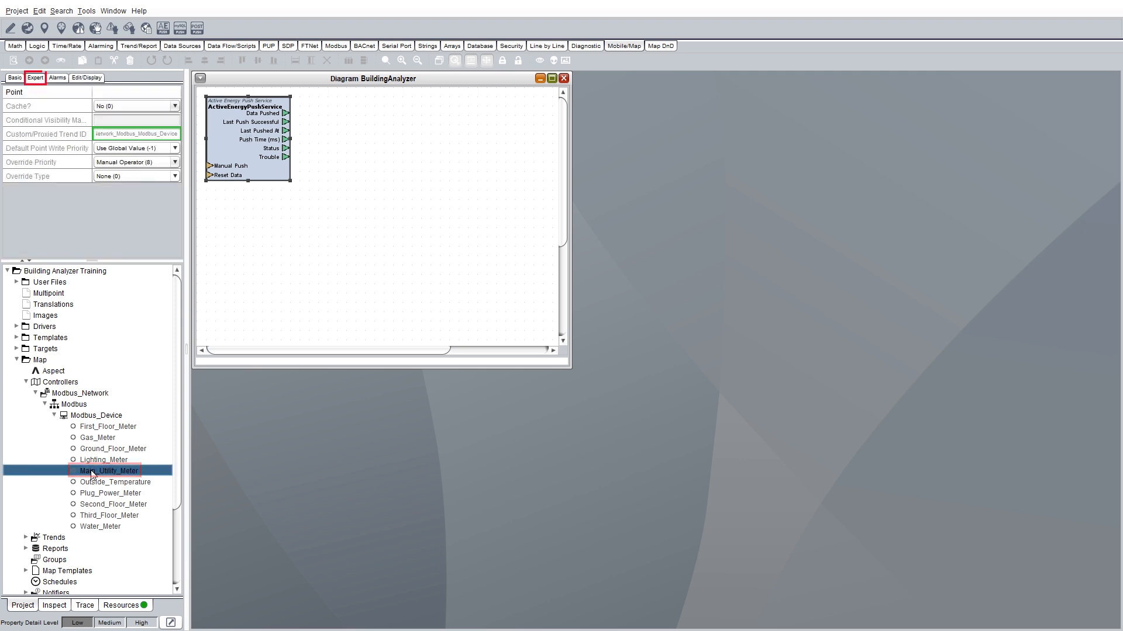
In Expert, Medium detail, set Push Services to AE and Push Services Data to AE=1000.
left_click(33, 84)
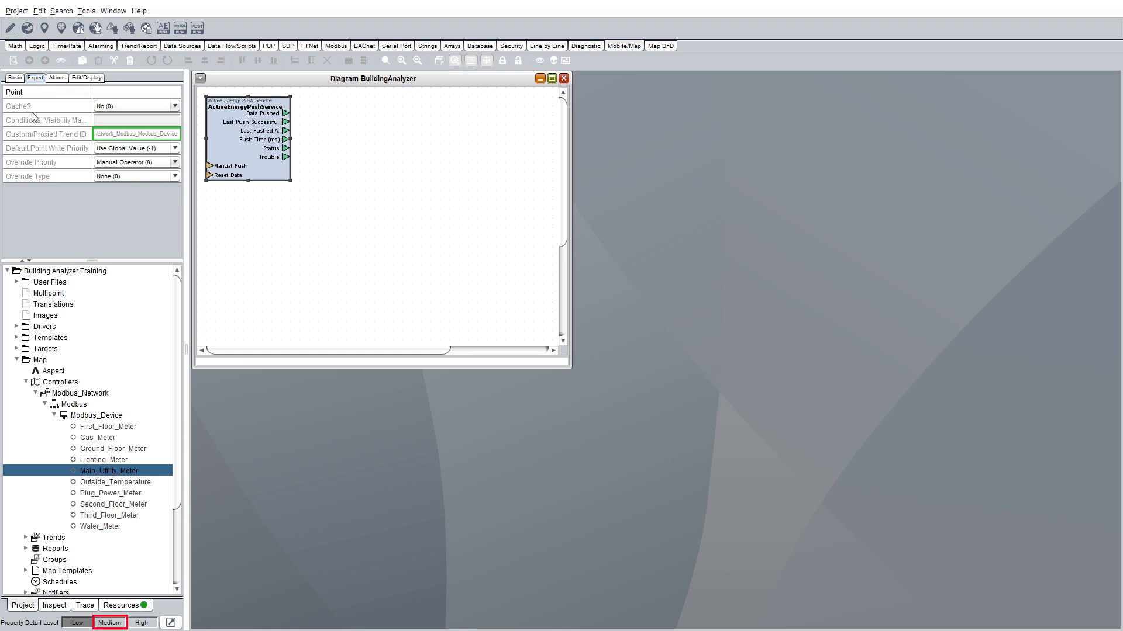
left_click(110, 622)
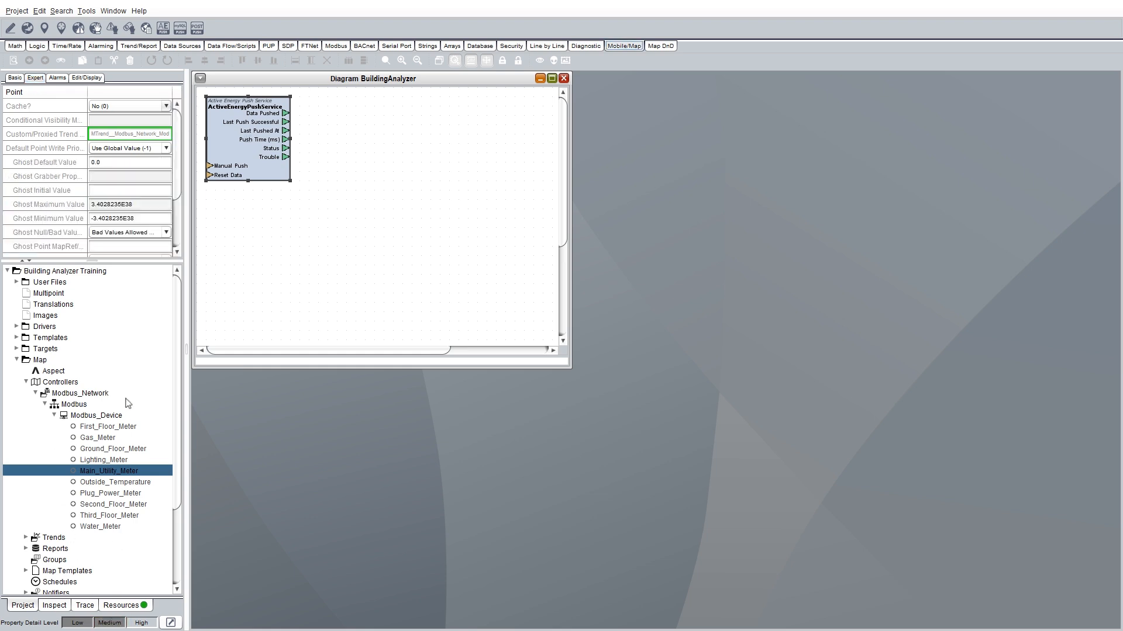
scroll(178, 237, "down", 2)
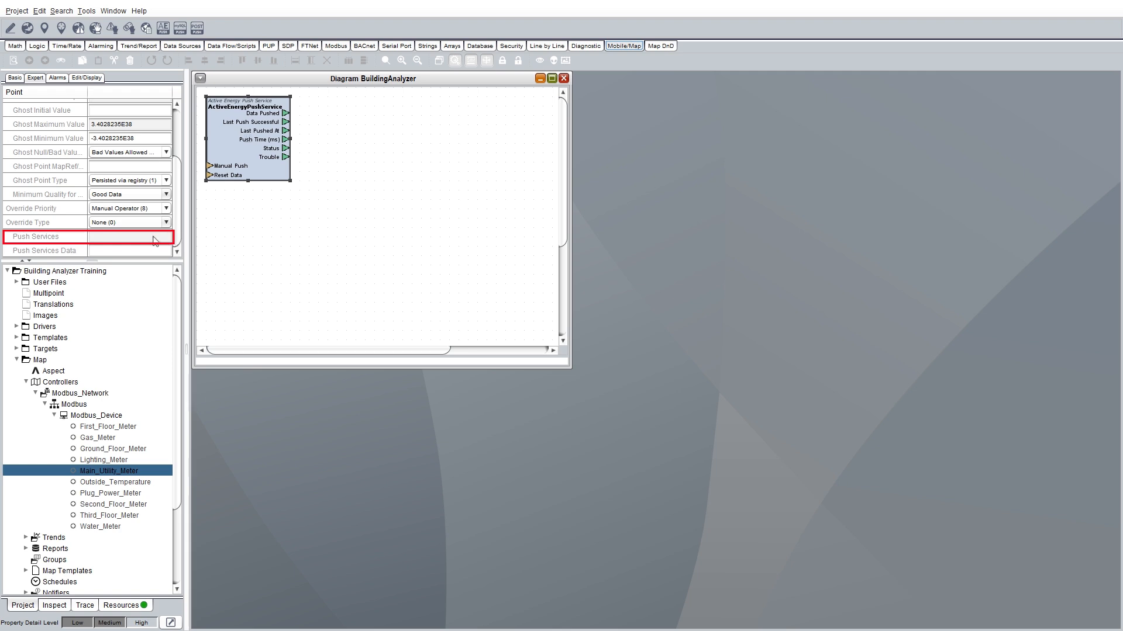
left_click(98, 239)
type("AE")
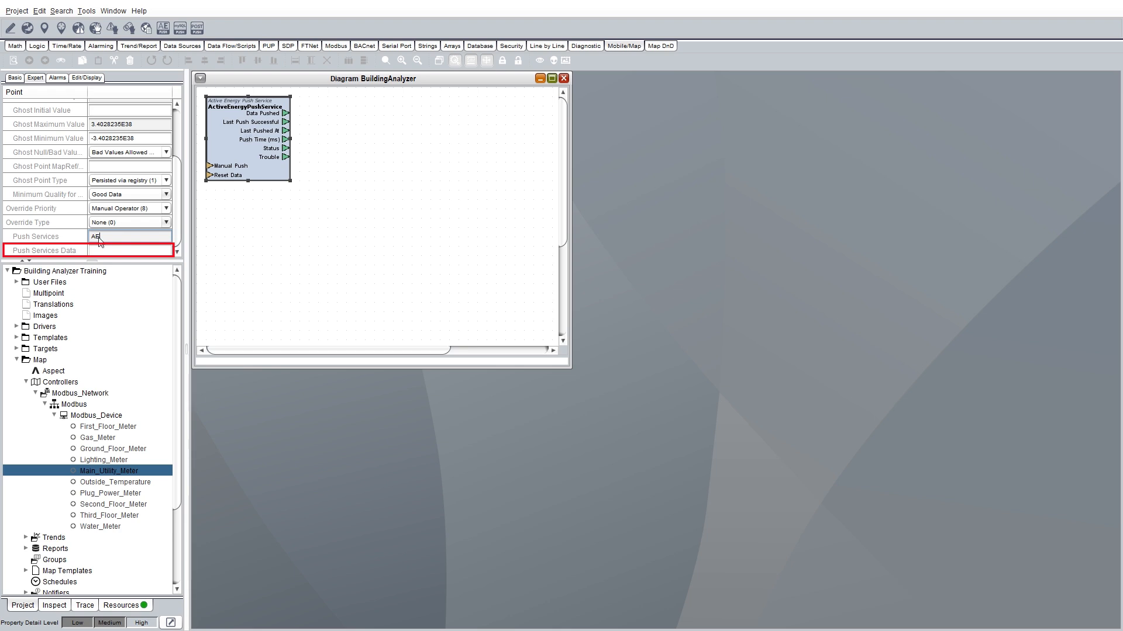
left_click(96, 252)
type("AE=1000")
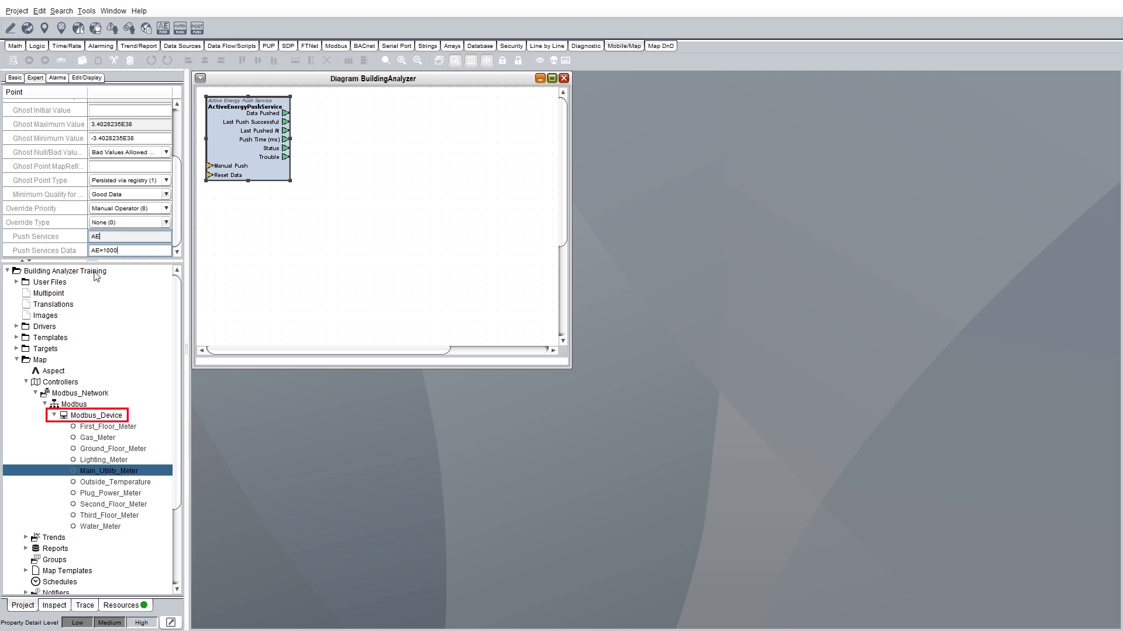
Open Edit Children on Modbus_Device and add the Display Name and Friendly Name properties.
right_click(82, 417)
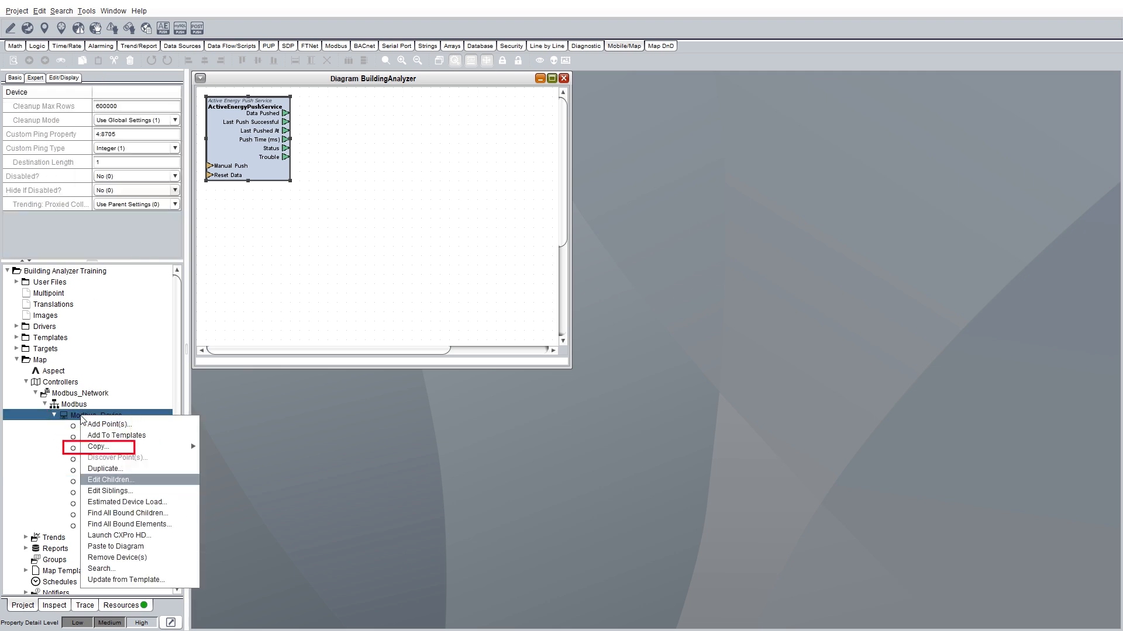
left_click(115, 480)
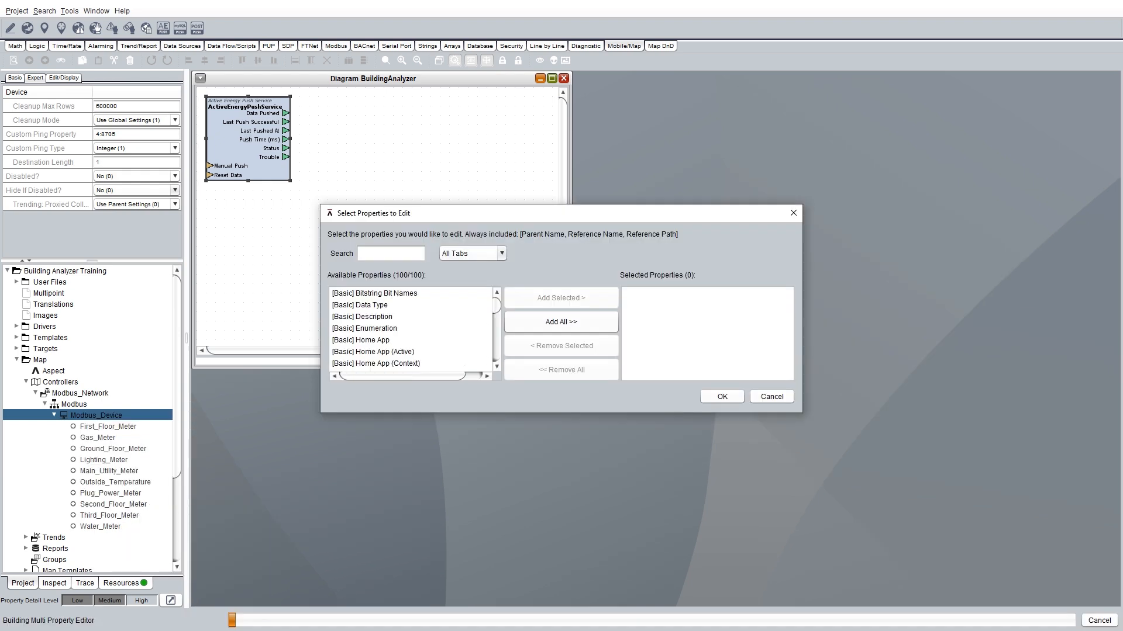
left_click(366, 254)
type("name")
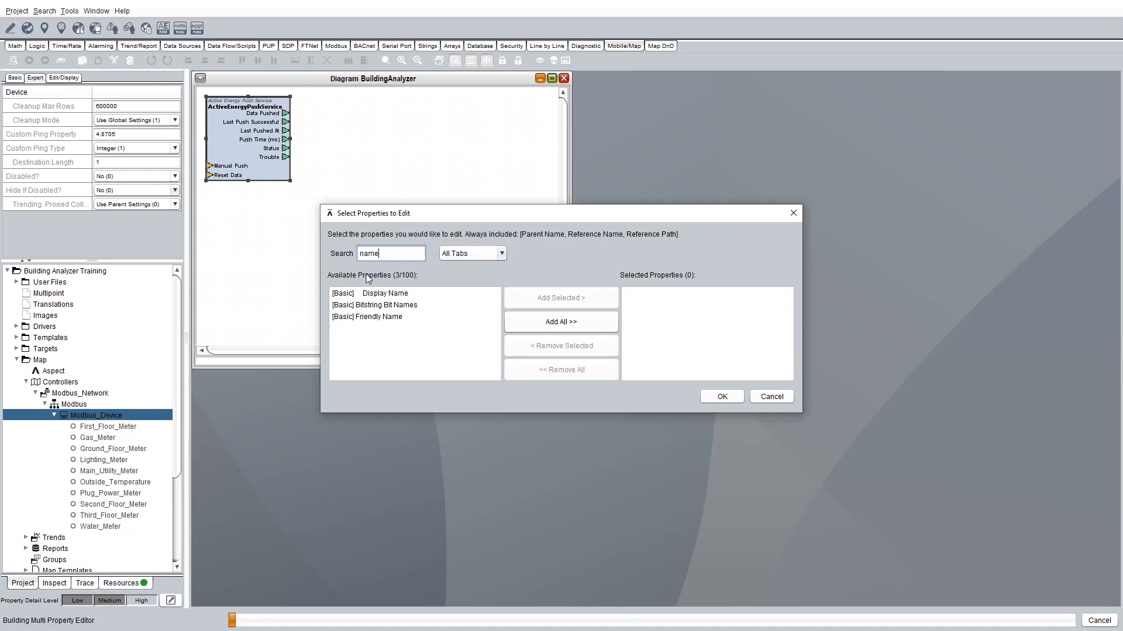
left_click(390, 294)
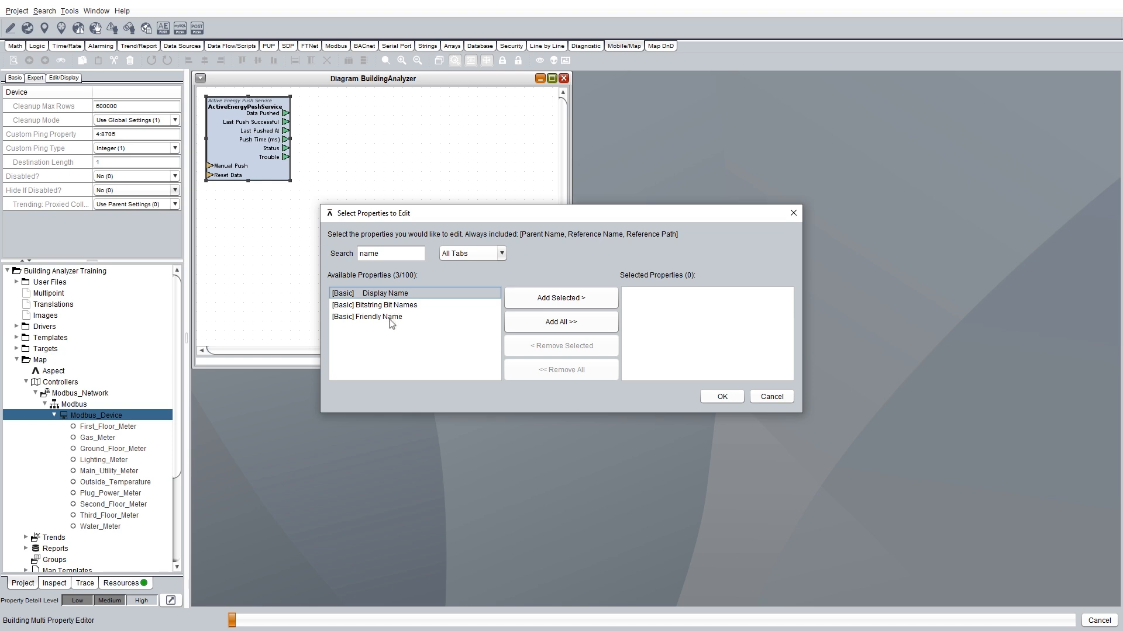
left_click(390, 317)
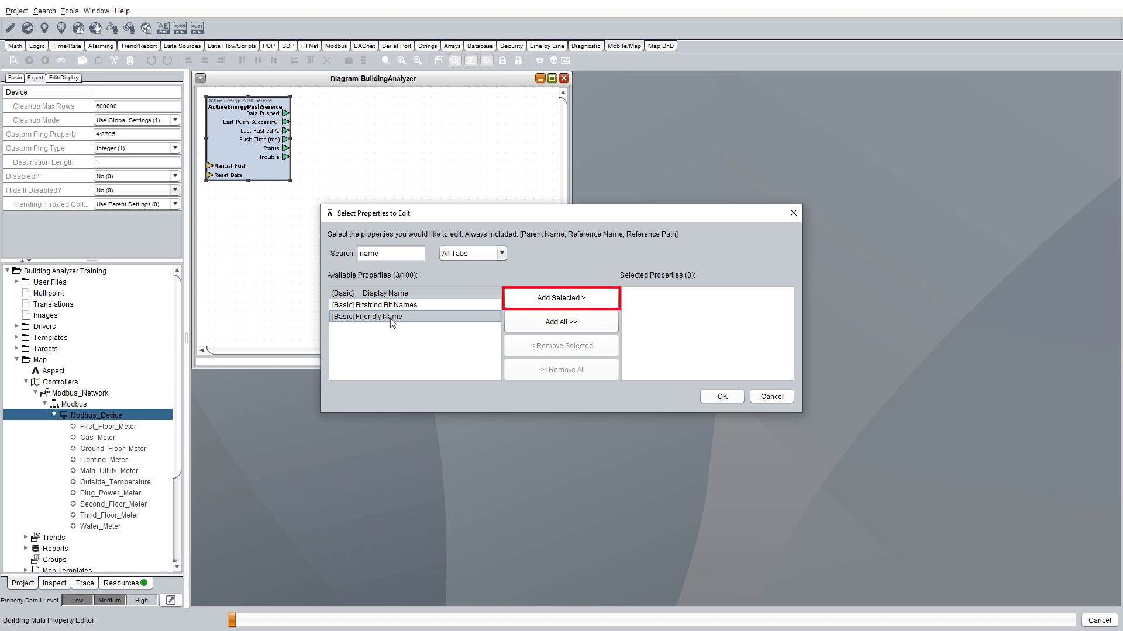
left_click(555, 301)
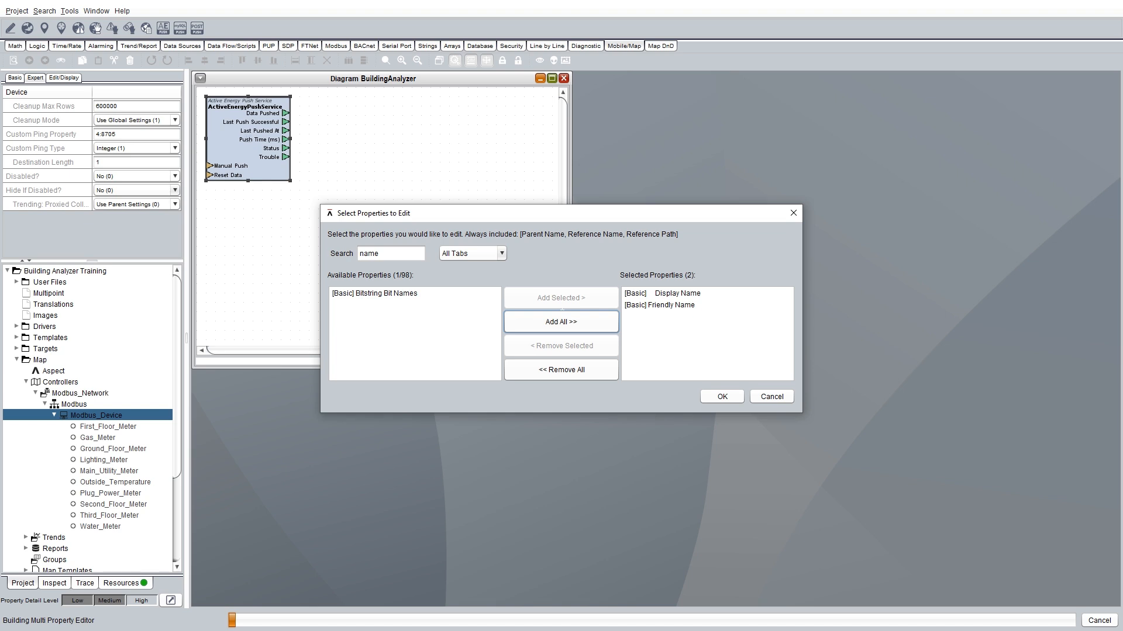
Add the Push Services and Push Services Data properties to the edit set.
double_click(369, 255)
type("push")
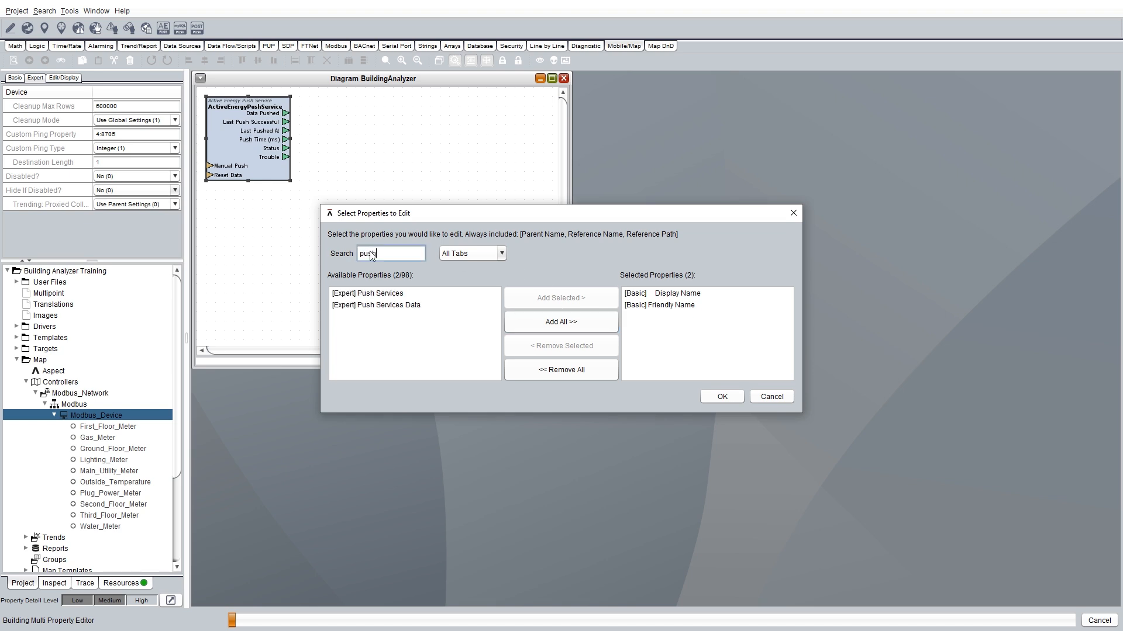
left_click(372, 294)
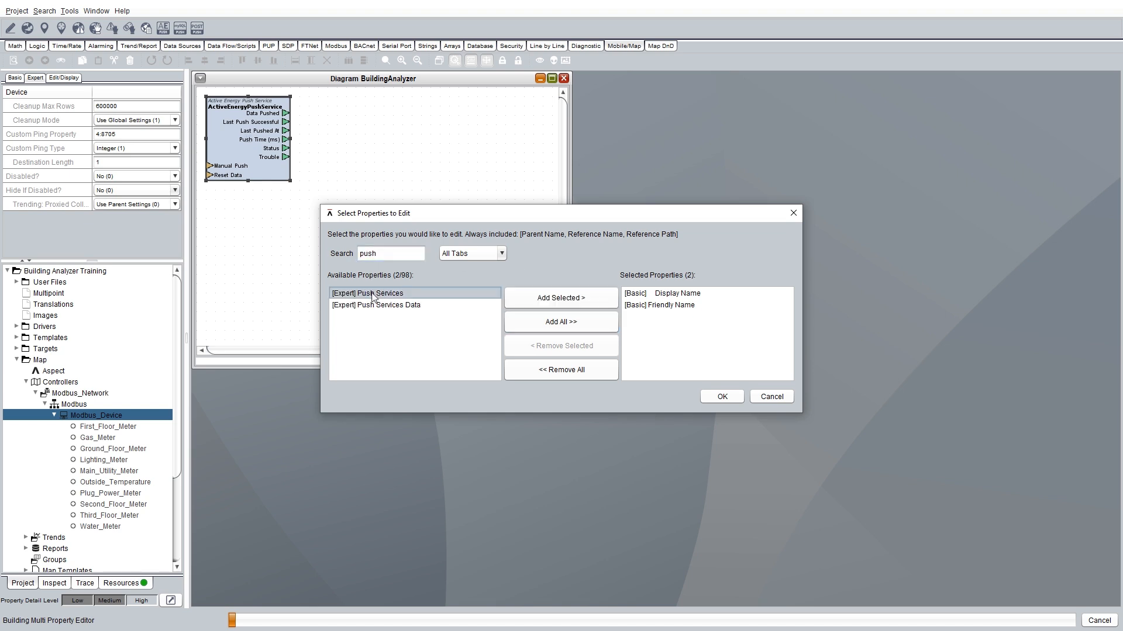
left_click(374, 306, "shift")
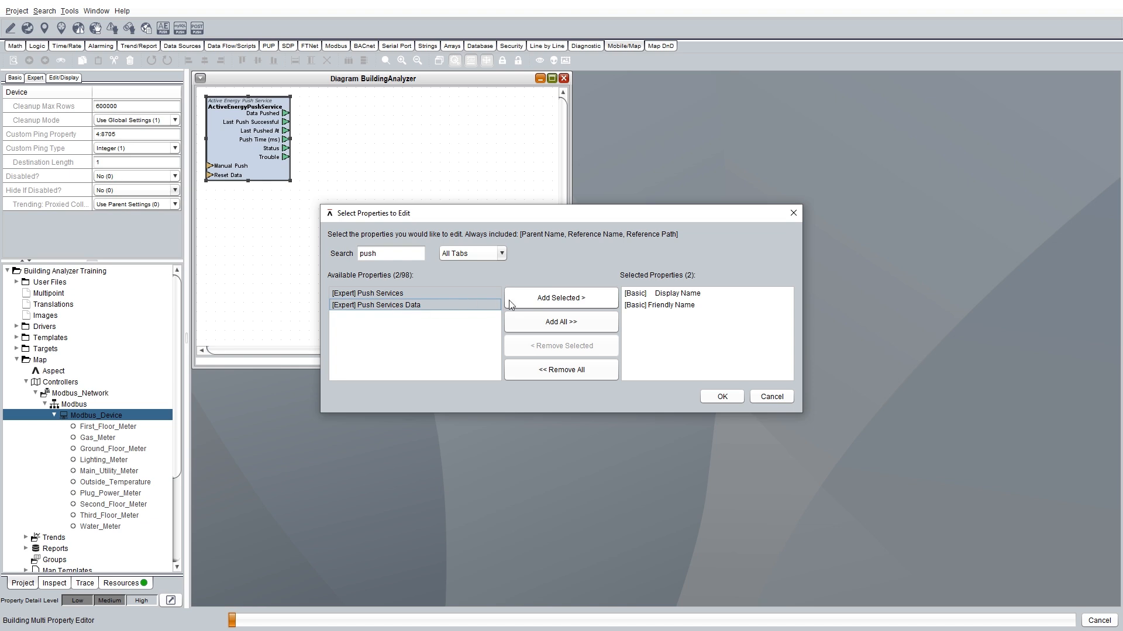
left_click(558, 299)
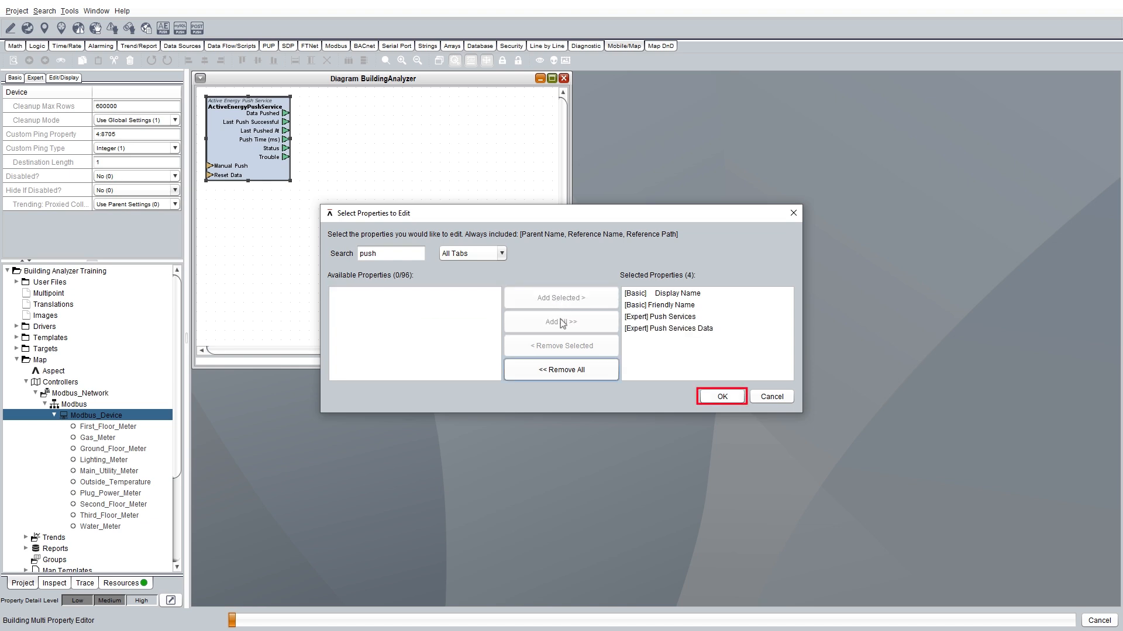
Open the editing table on the Expert tab and select all ten meter rows.
left_click(723, 398)
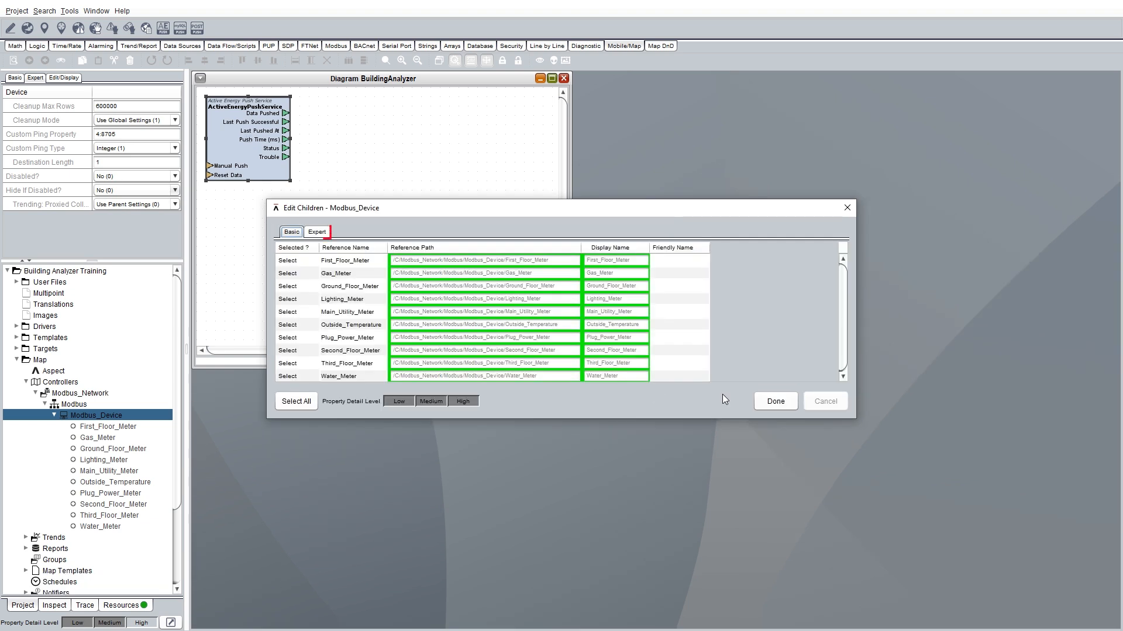
left_click(318, 233)
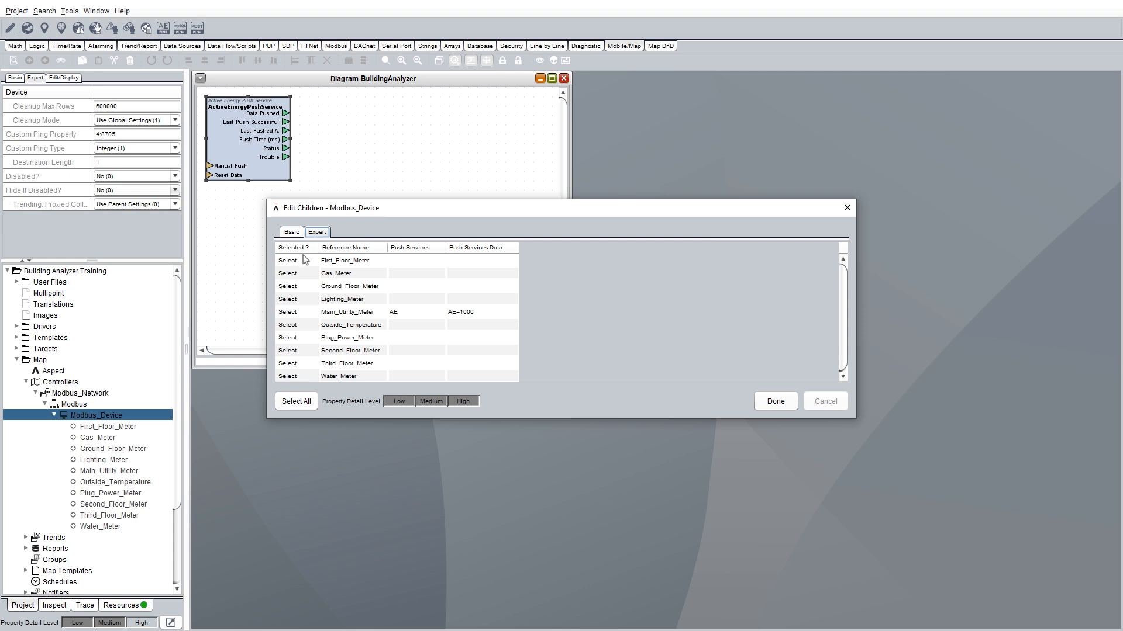
left_click(292, 376, "shift")
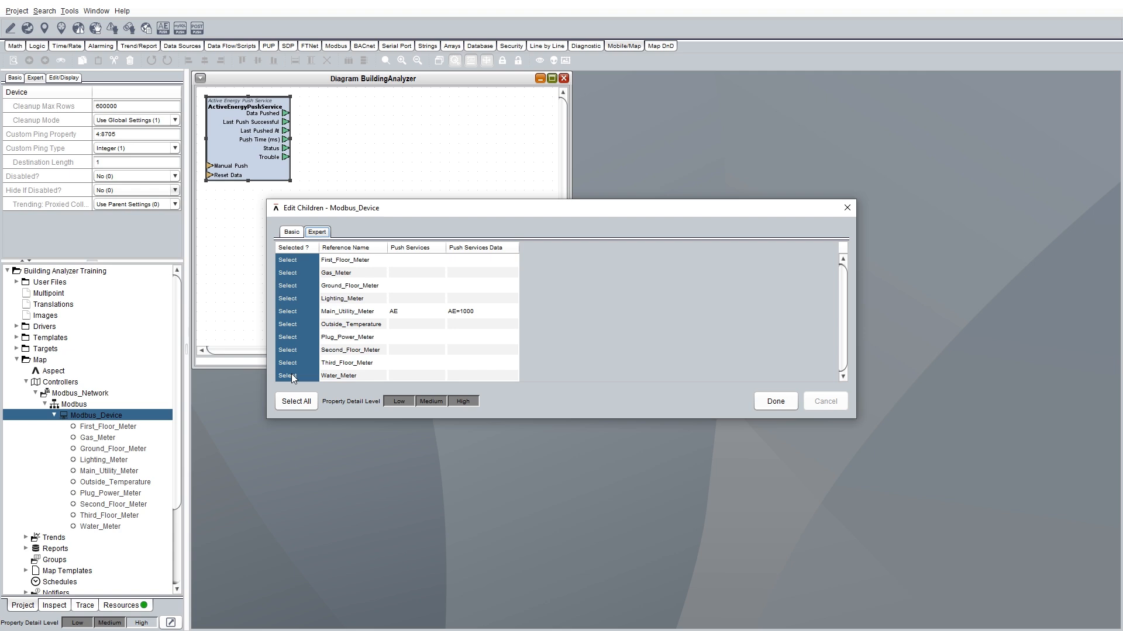
Set Push Services to AE for all selected meters.
double_click(394, 261)
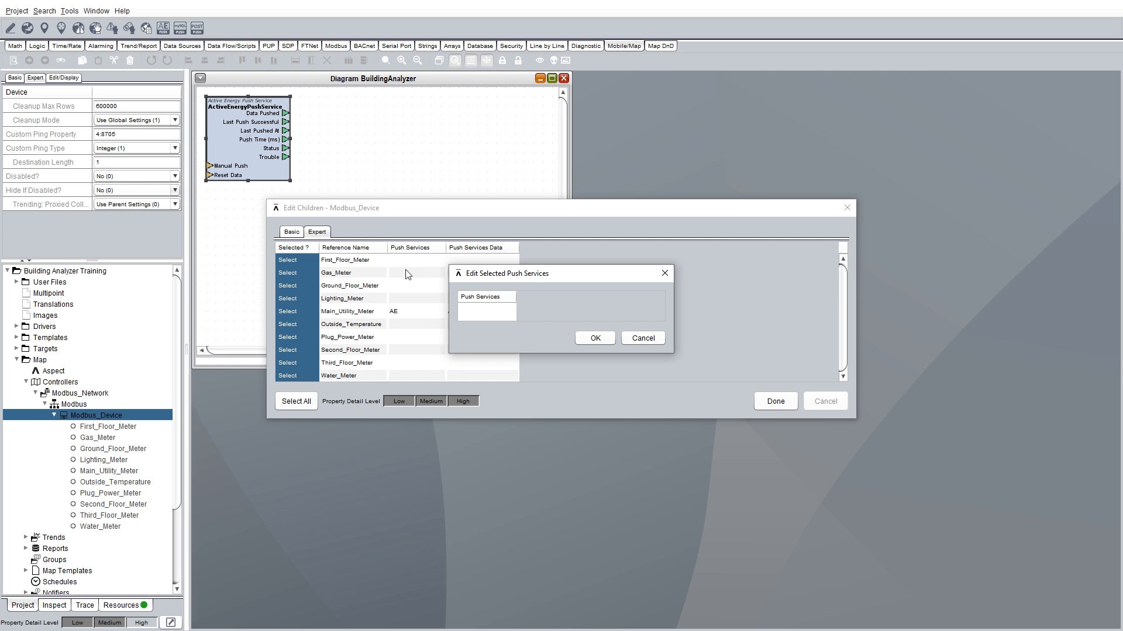
type("AE")
left_click(594, 338)
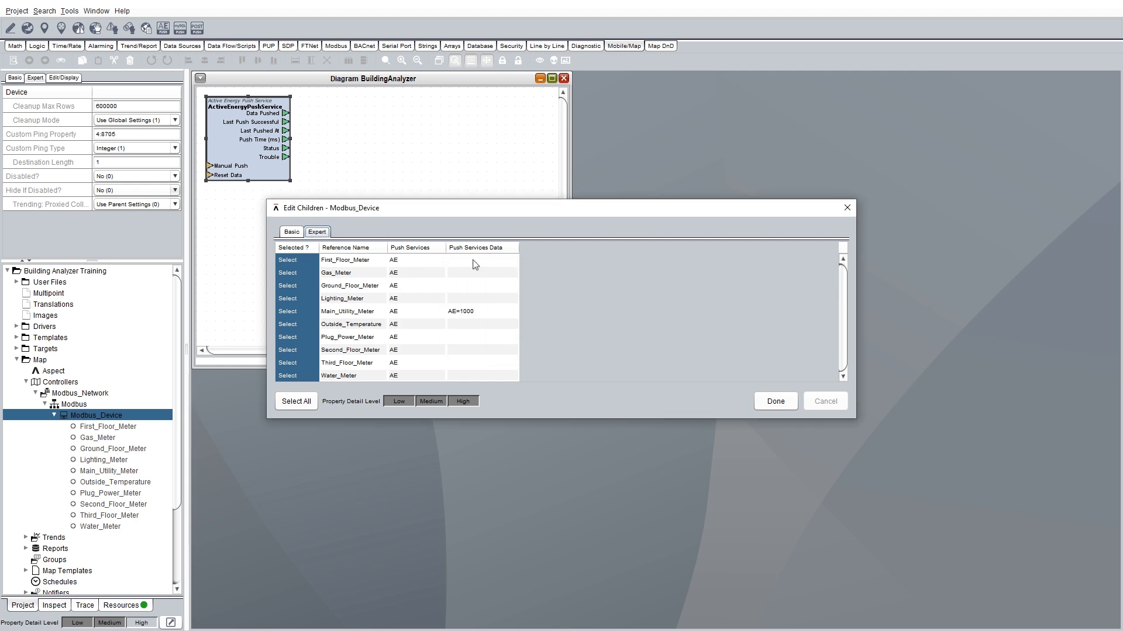
Bulk-set Push Services Data to AE=10 prefix for IDs 1001–1010, sort, and finish.
right_click(455, 261)
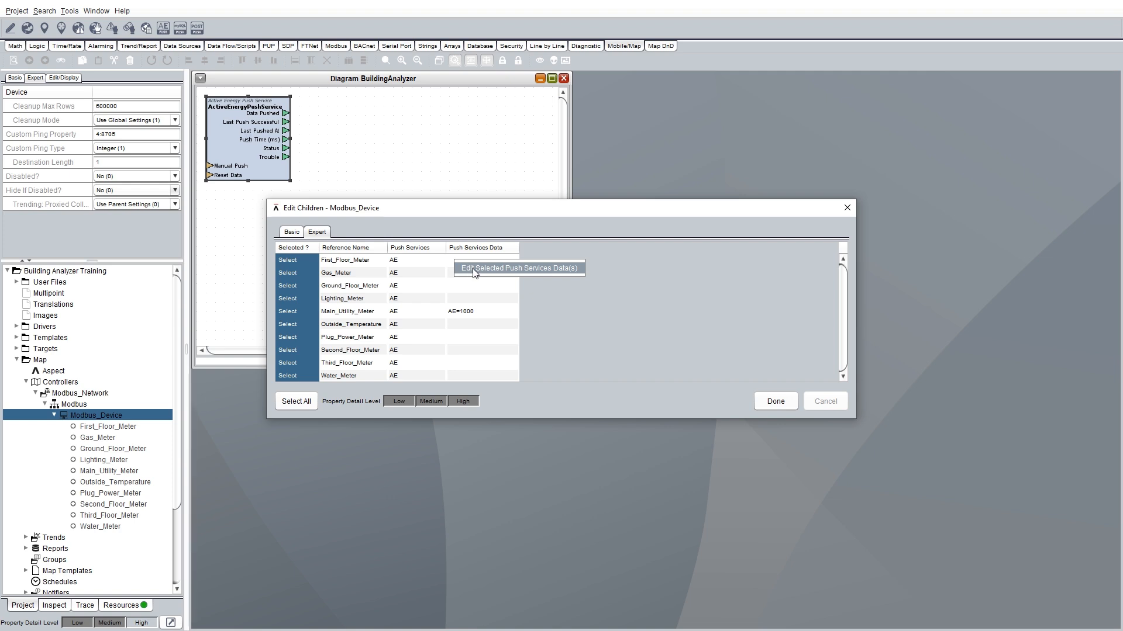
left_click(472, 268)
left_click(475, 311)
type("AE=10")
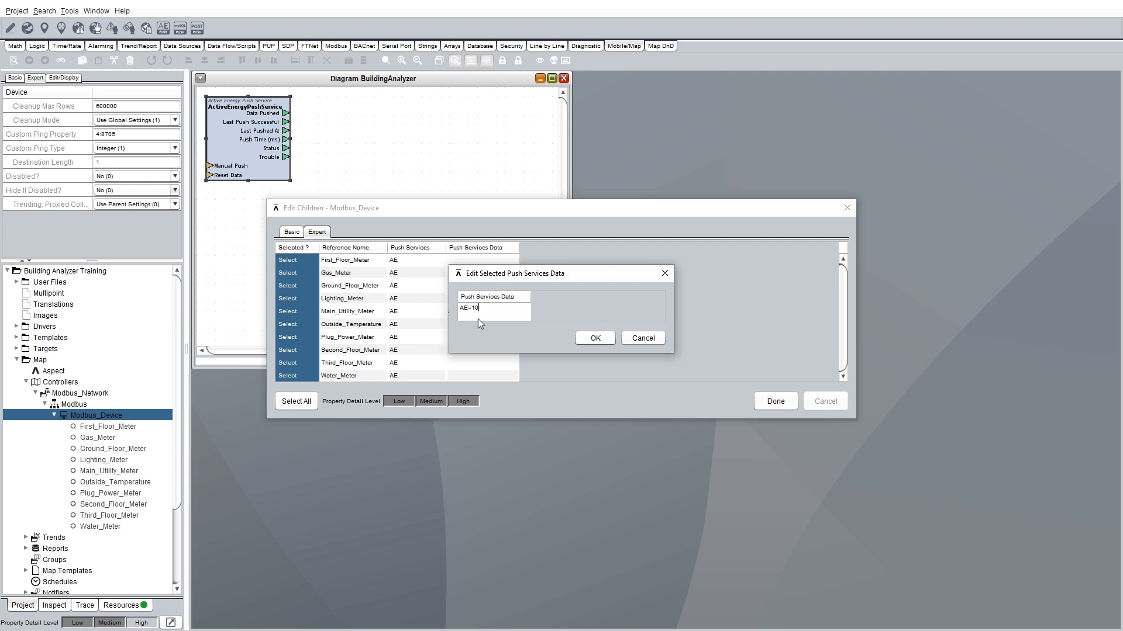
left_click(604, 340)
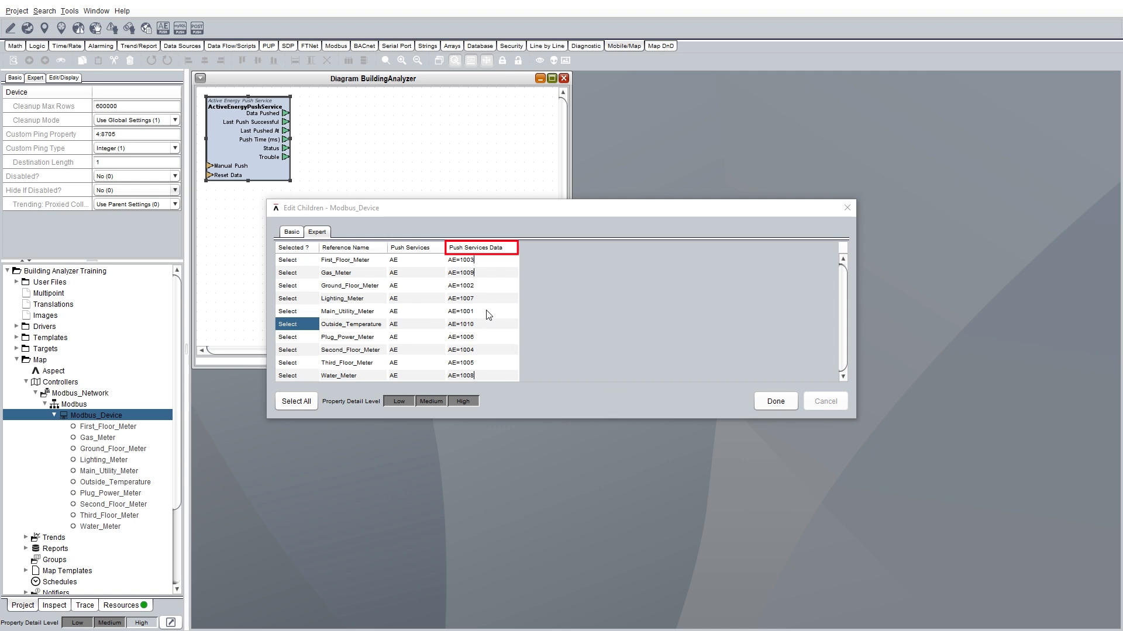
left_click(472, 250)
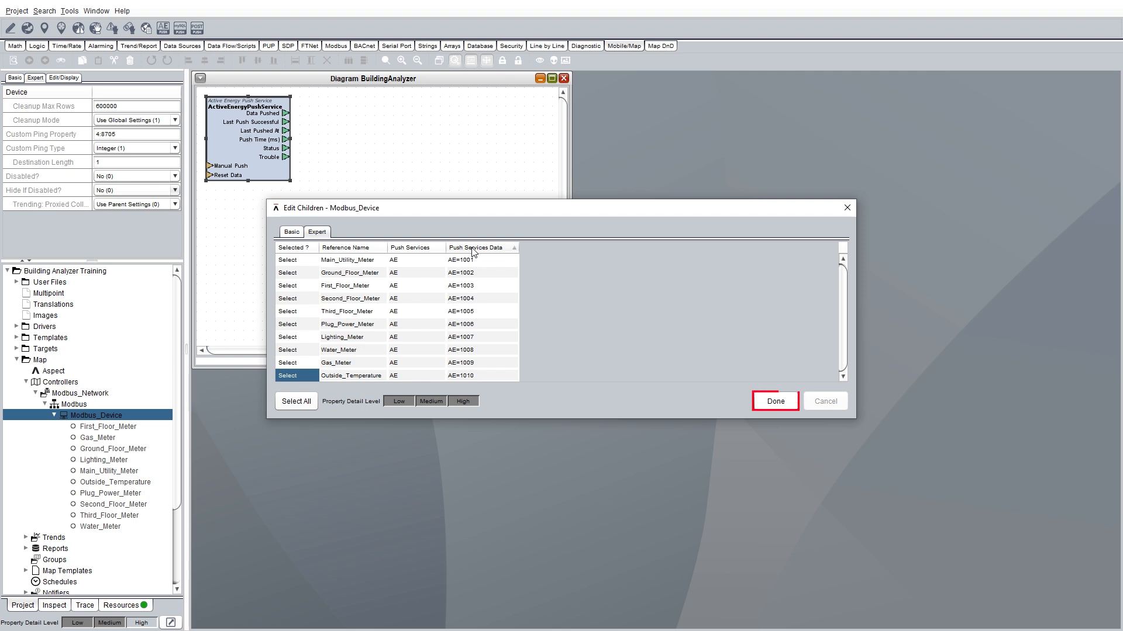
left_click(774, 404)
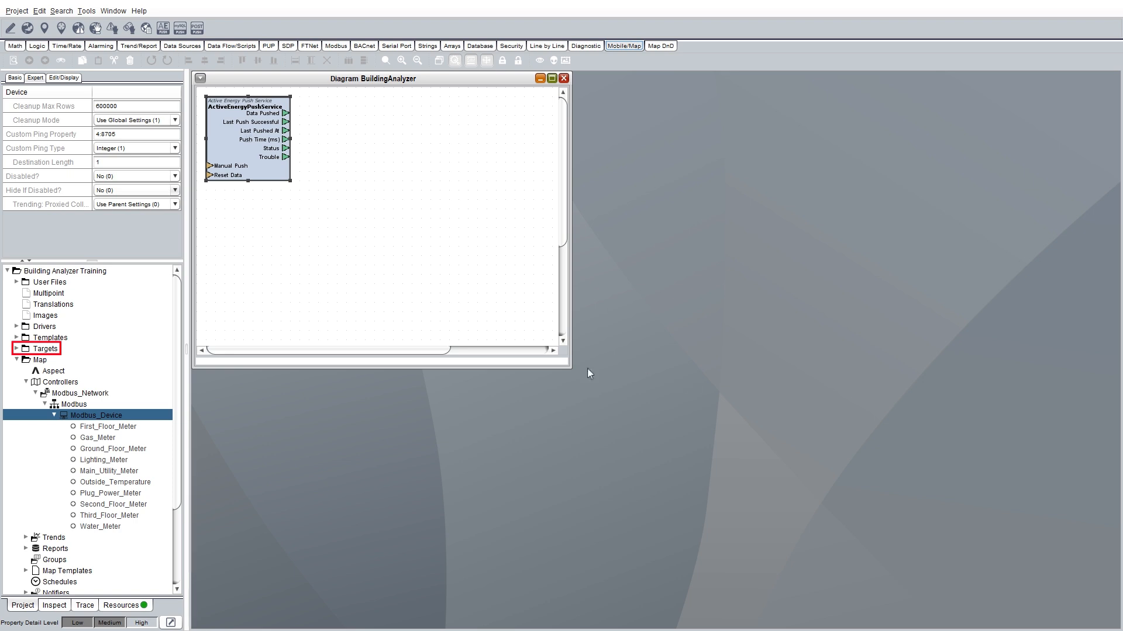
Deploy the project to the Aspect target.
left_click(16, 348)
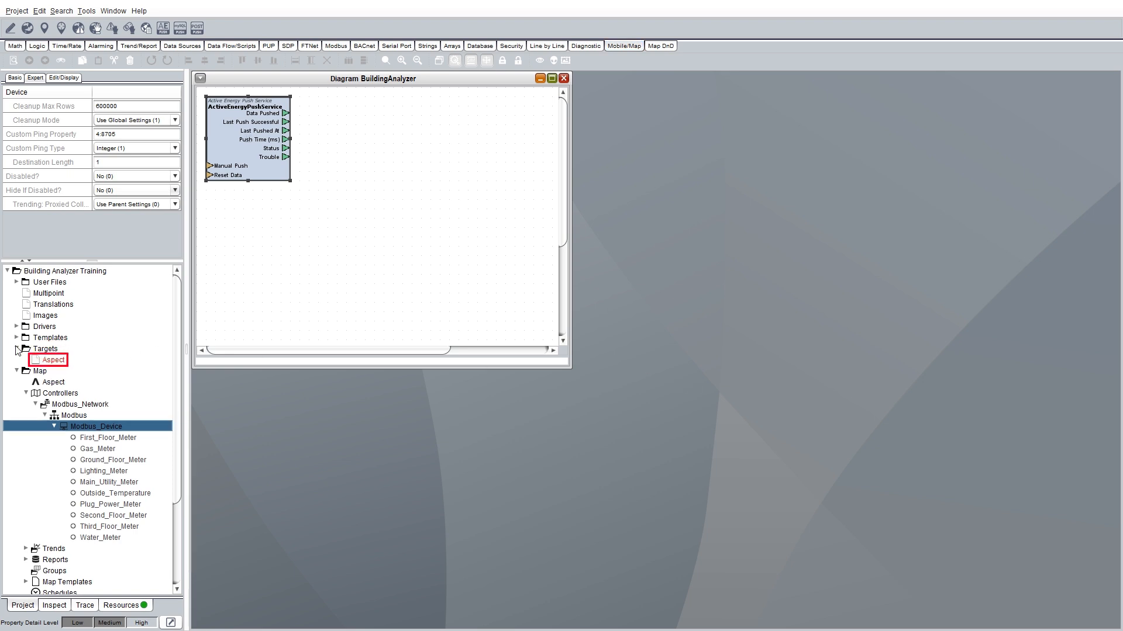
left_click(58, 362)
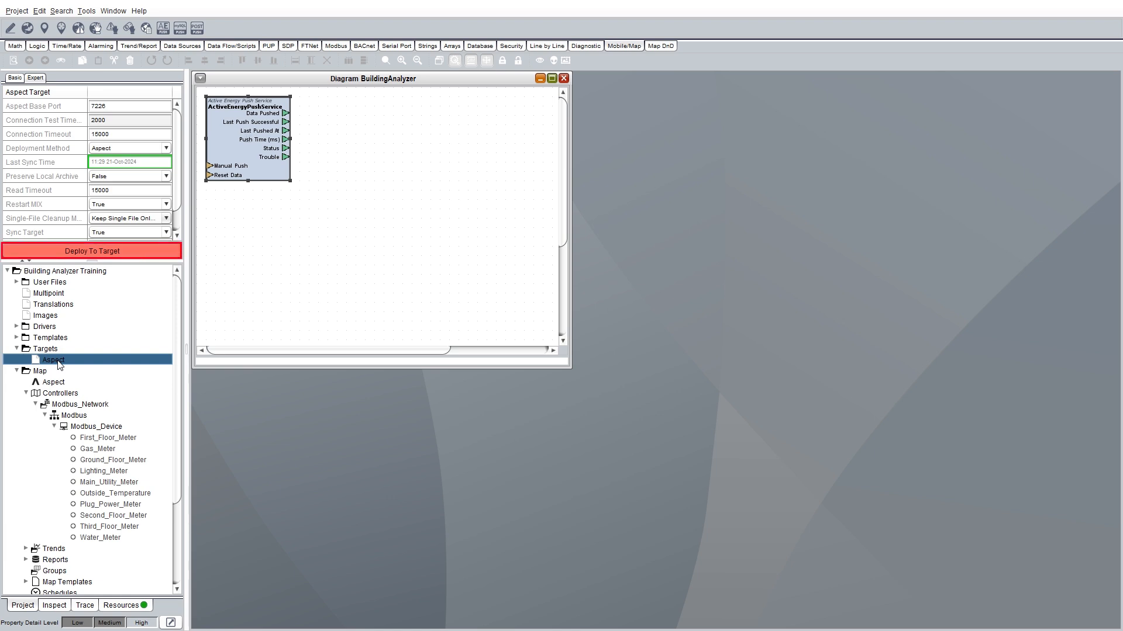
left_click(89, 255)
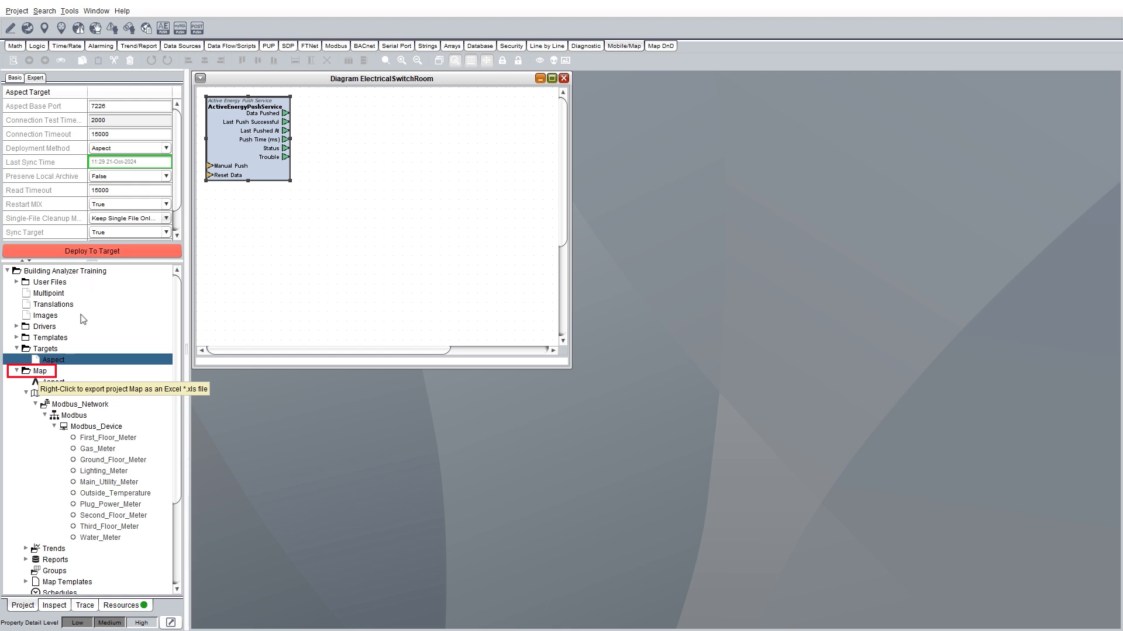
Export the project map to Excel as Aspect-config_20241120.xls.
right_click(39, 373)
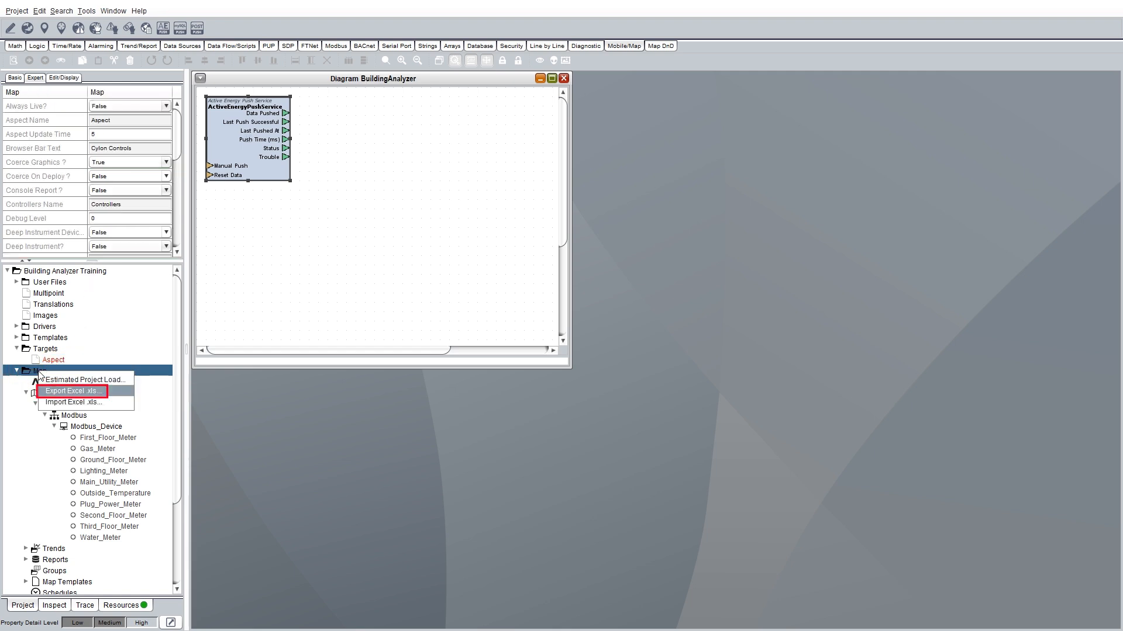
left_click(71, 392)
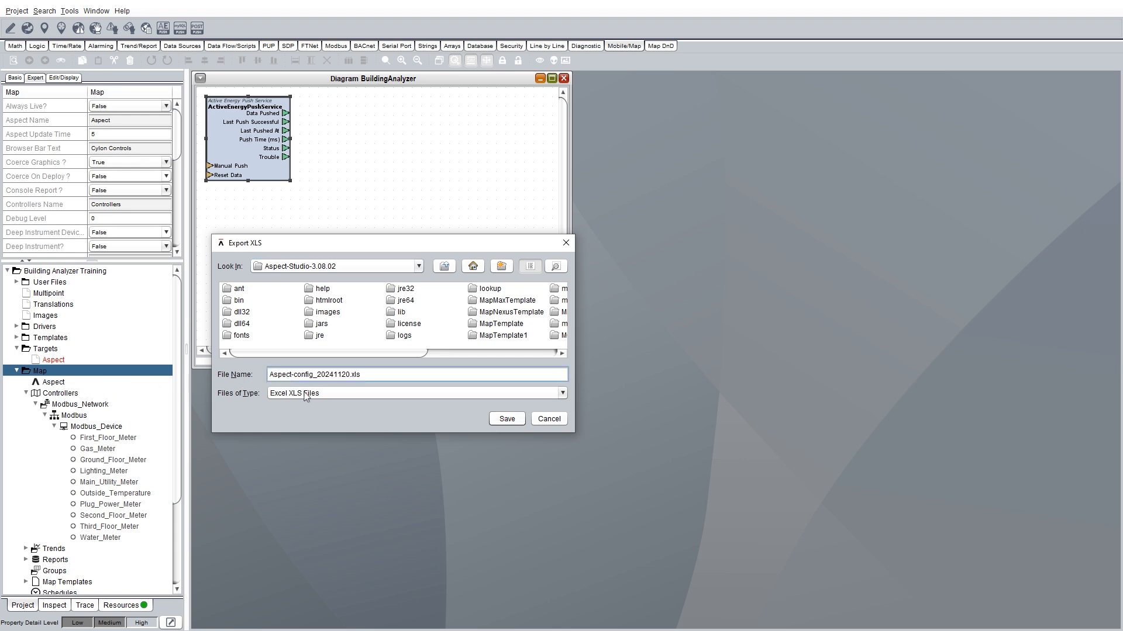
left_click(509, 420)
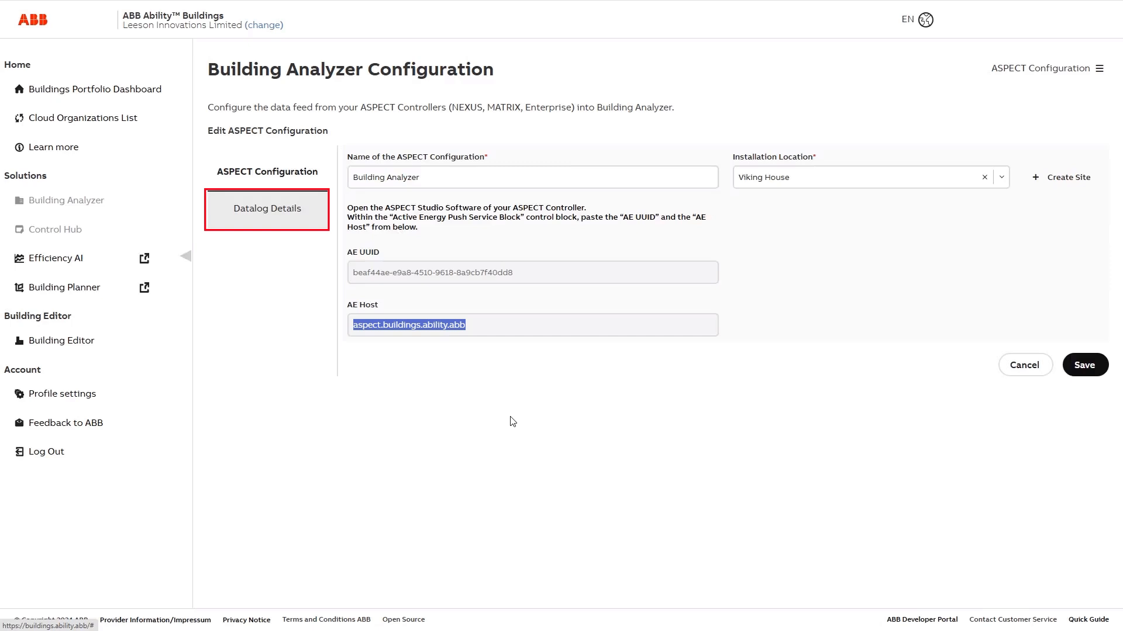
Upload the Aspect-config_20241120 map file in the Datalog Details section.
left_click(265, 215)
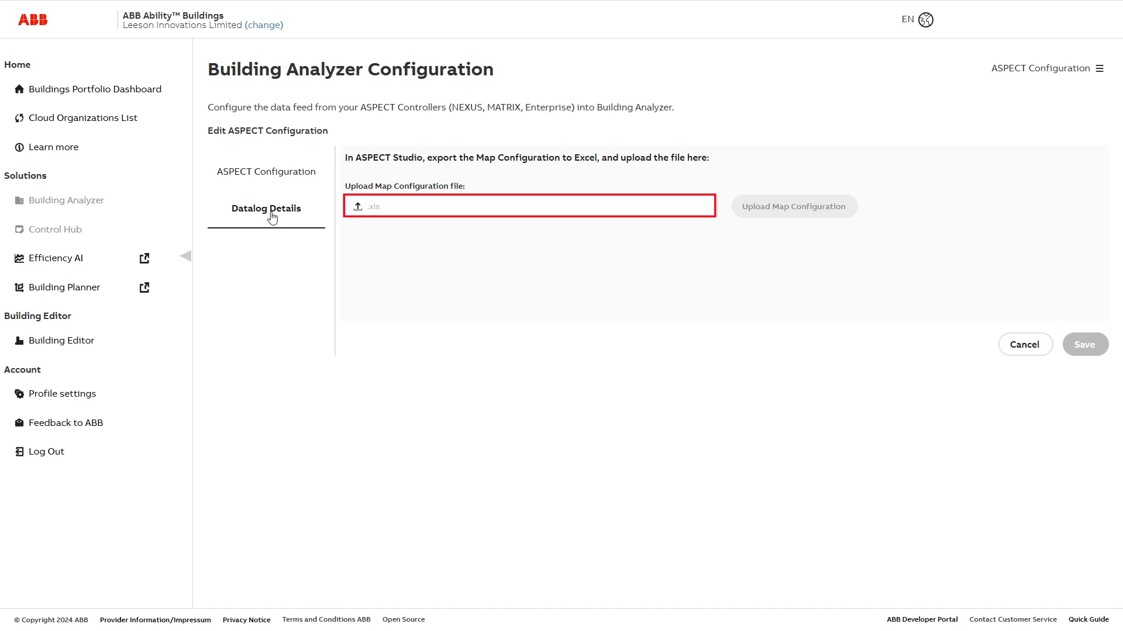
left_click(356, 208)
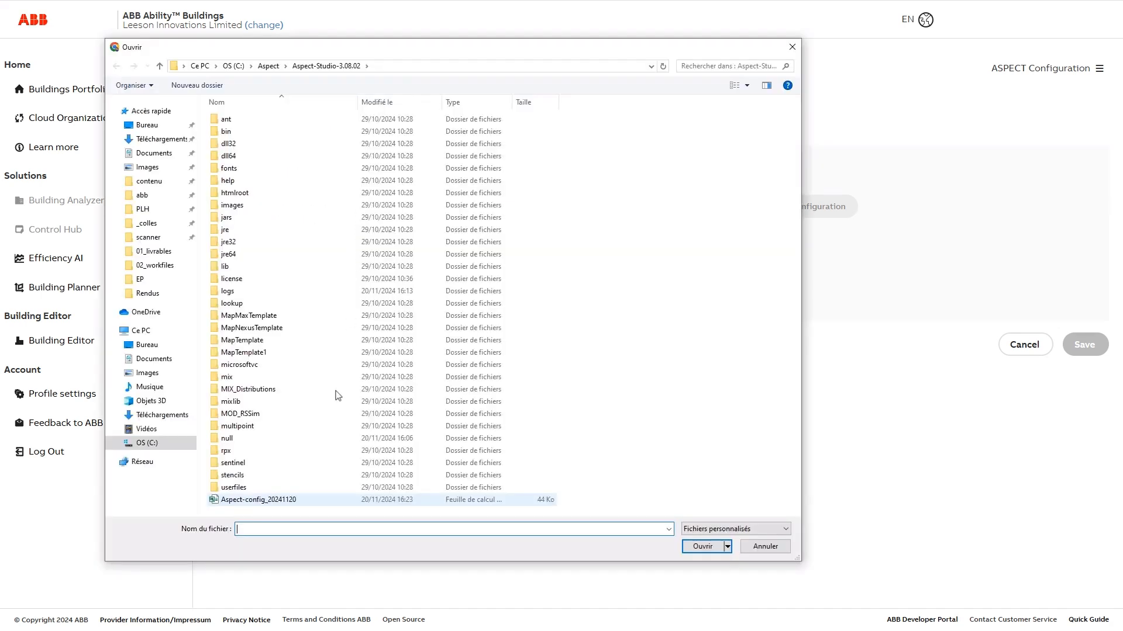
double_click(270, 500)
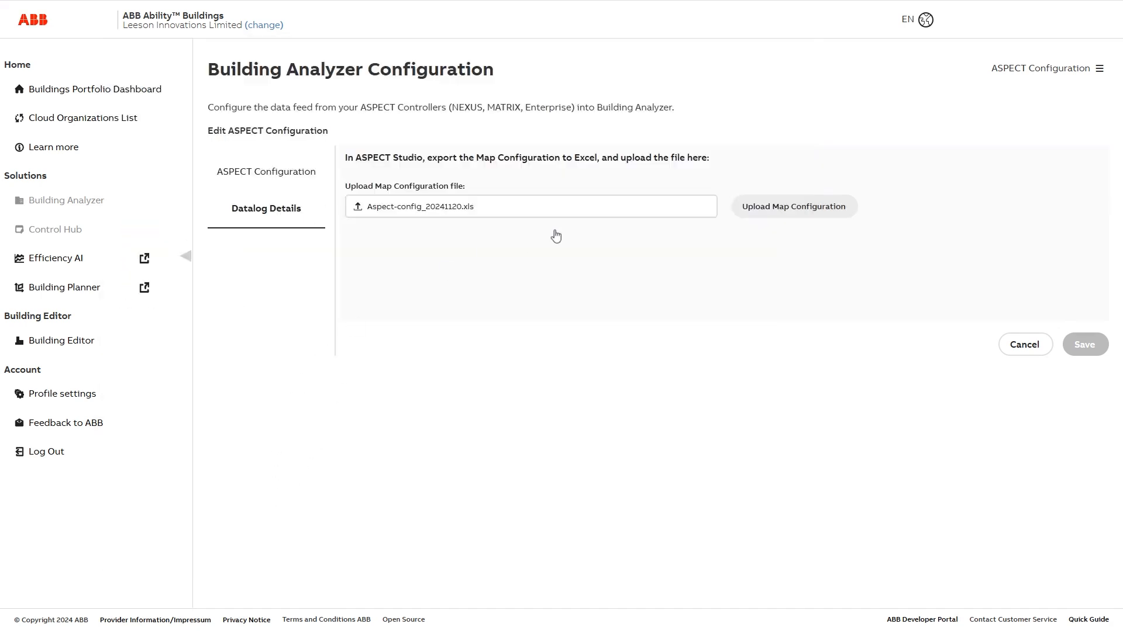
left_click(783, 211)
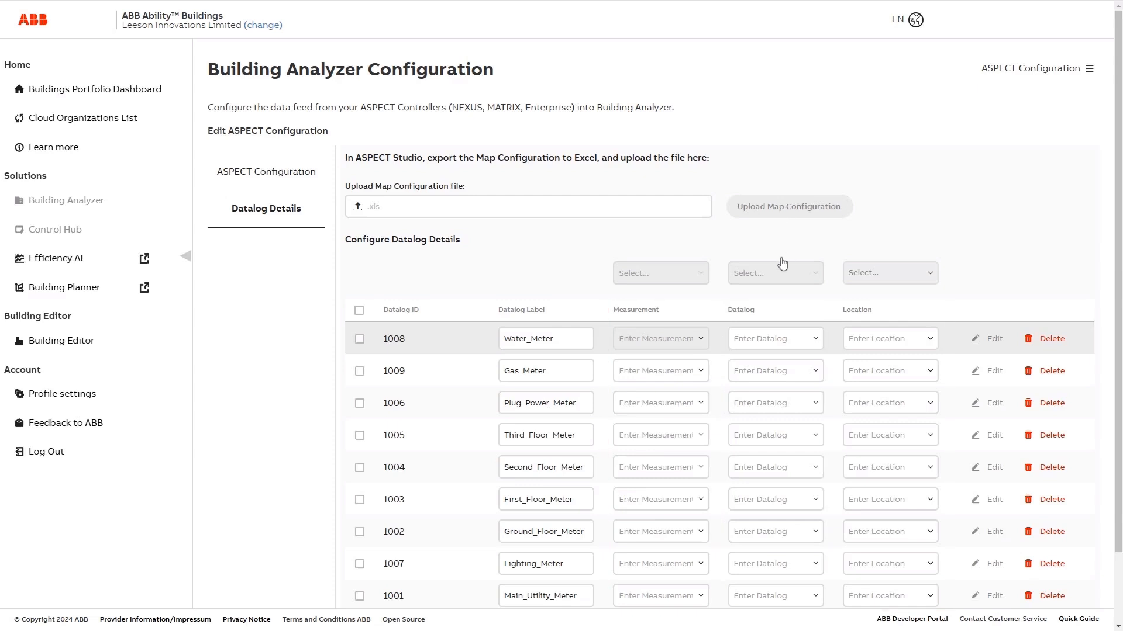
Set the Water_Meter datalog's measurement to Water meter.
left_click(701, 344)
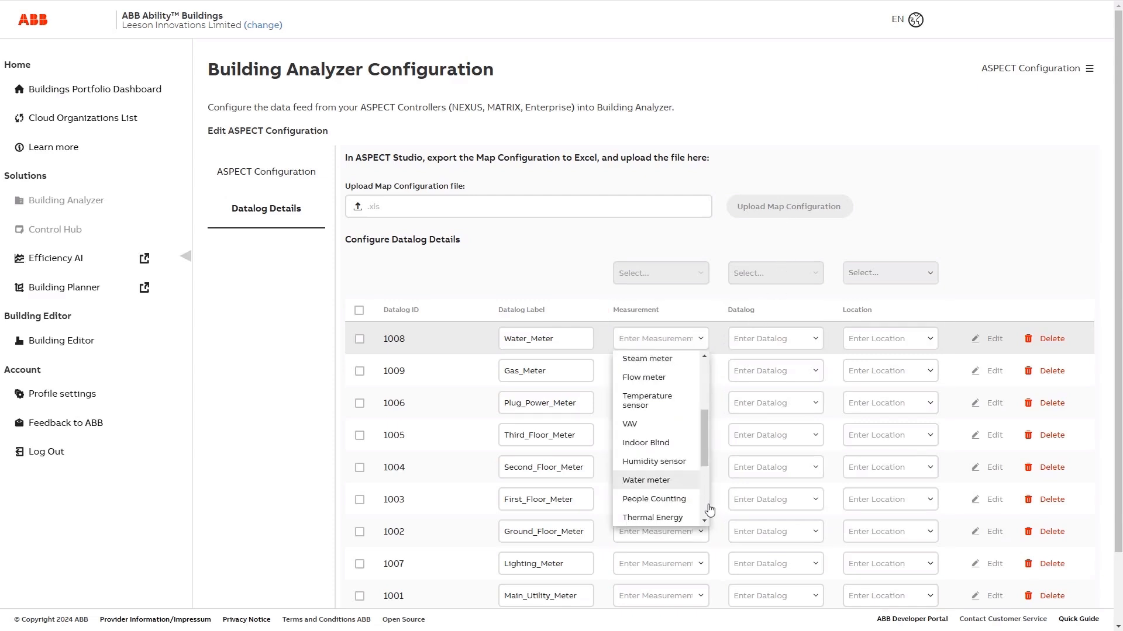
left_click(650, 484)
scroll(650, 487, "down", 2)
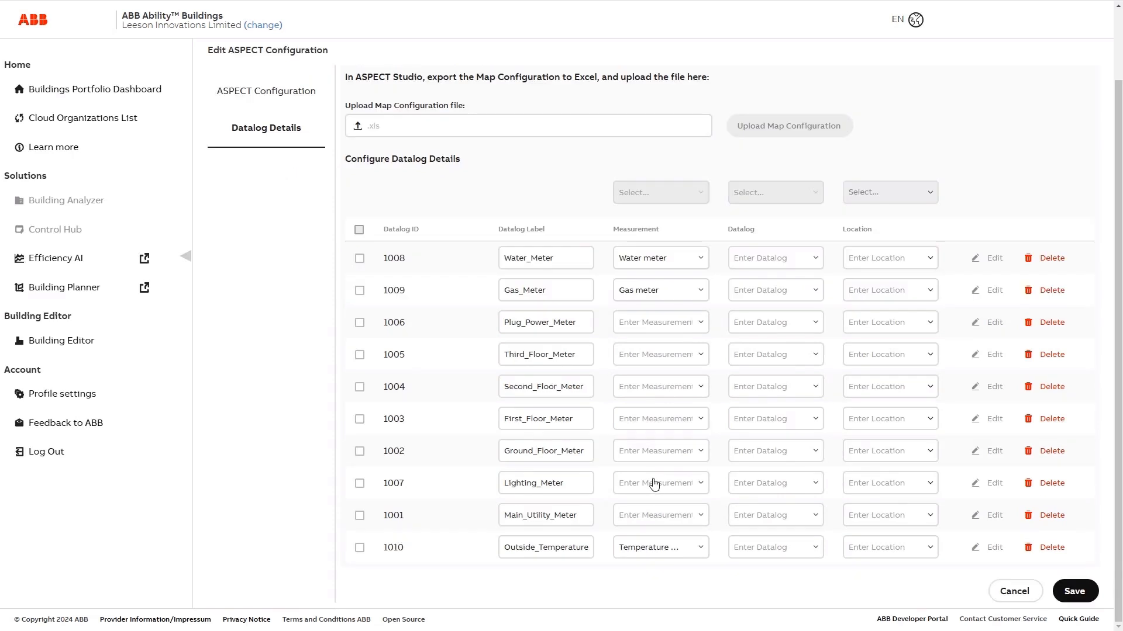
Select all datalog rows and assign them the Viking House location.
left_click(359, 231)
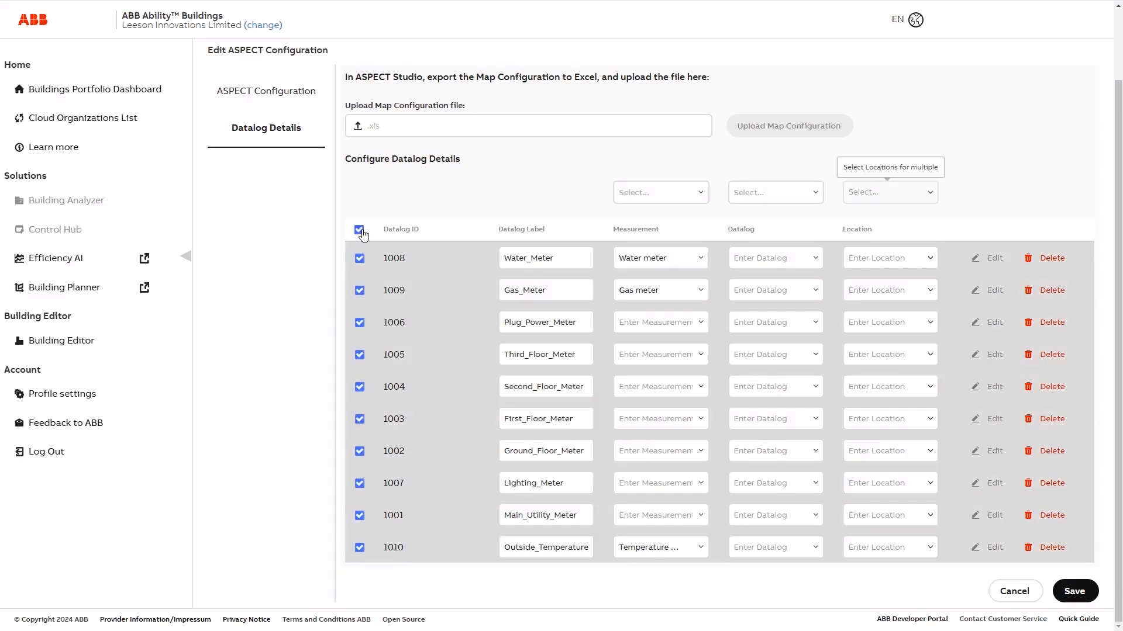
left_click(887, 201)
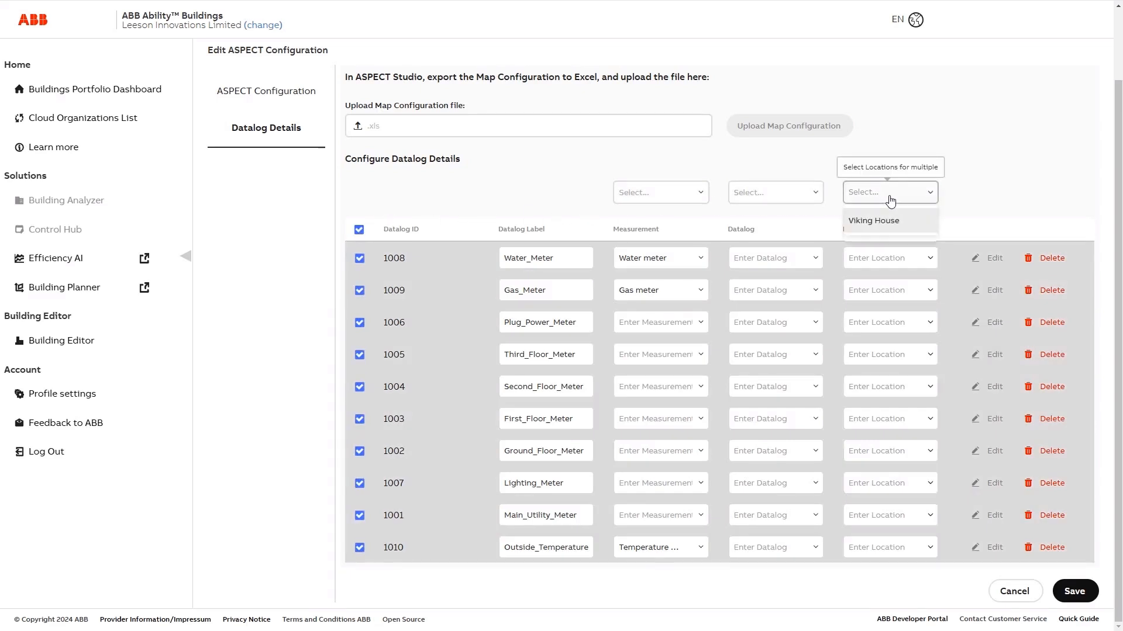
left_click(881, 226)
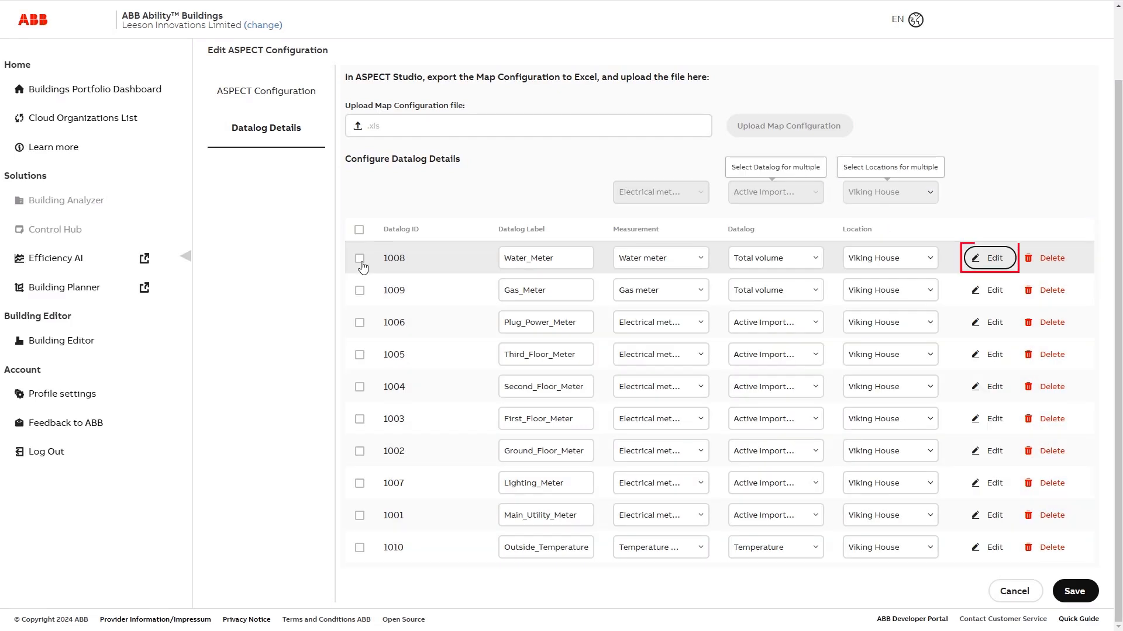
Make datalog 1008 a Consumptive meter in its detailed settings.
left_click(992, 261)
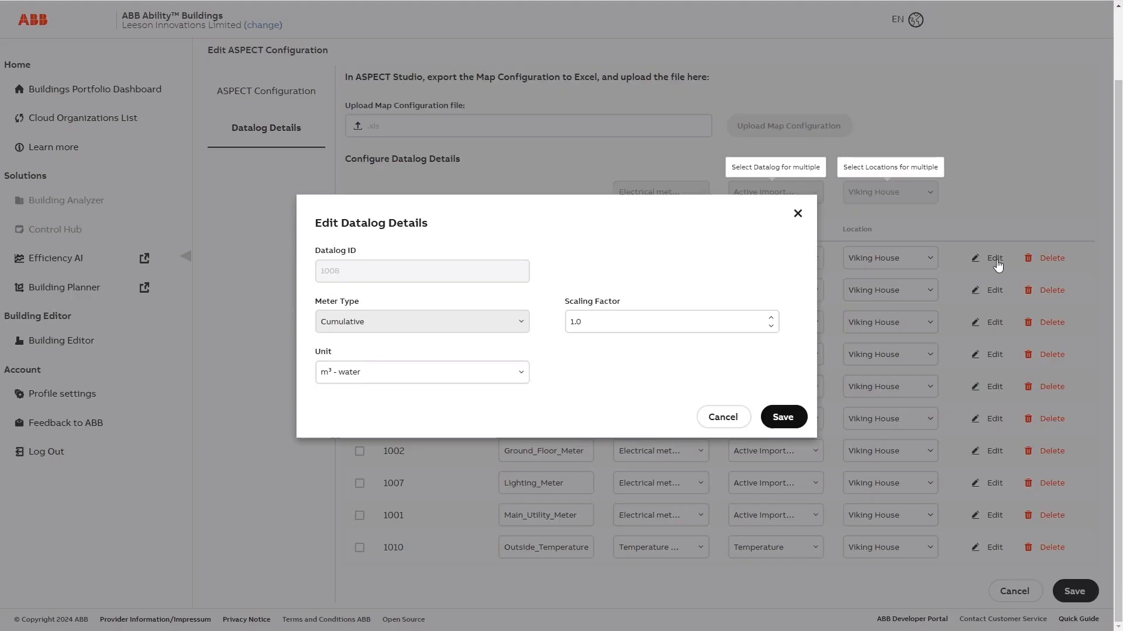
left_click(521, 324)
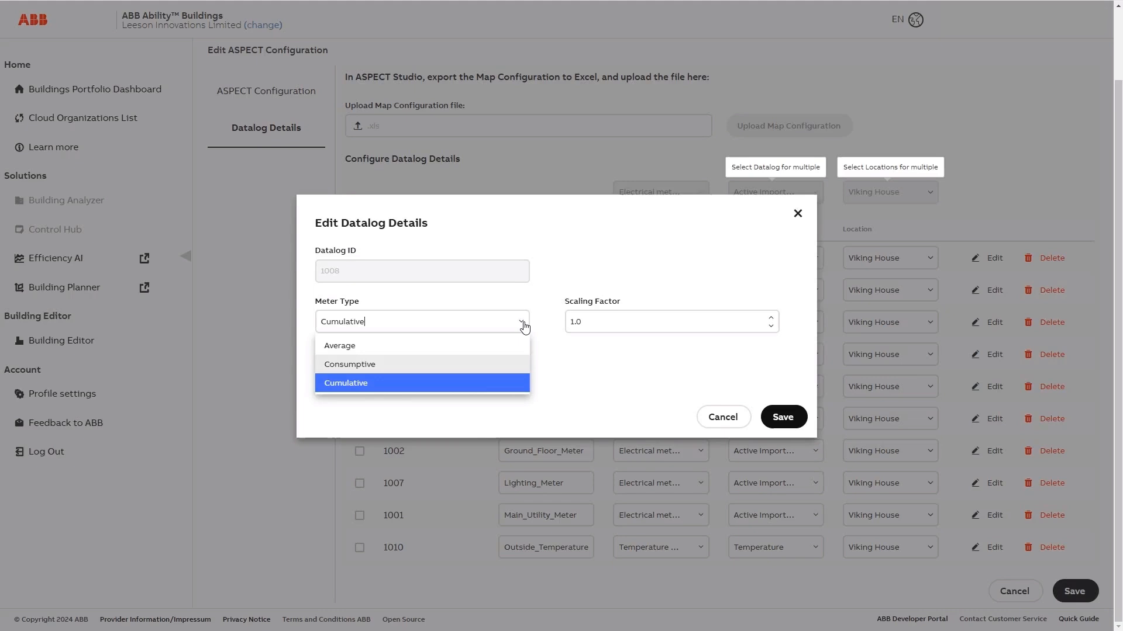
left_click(467, 365)
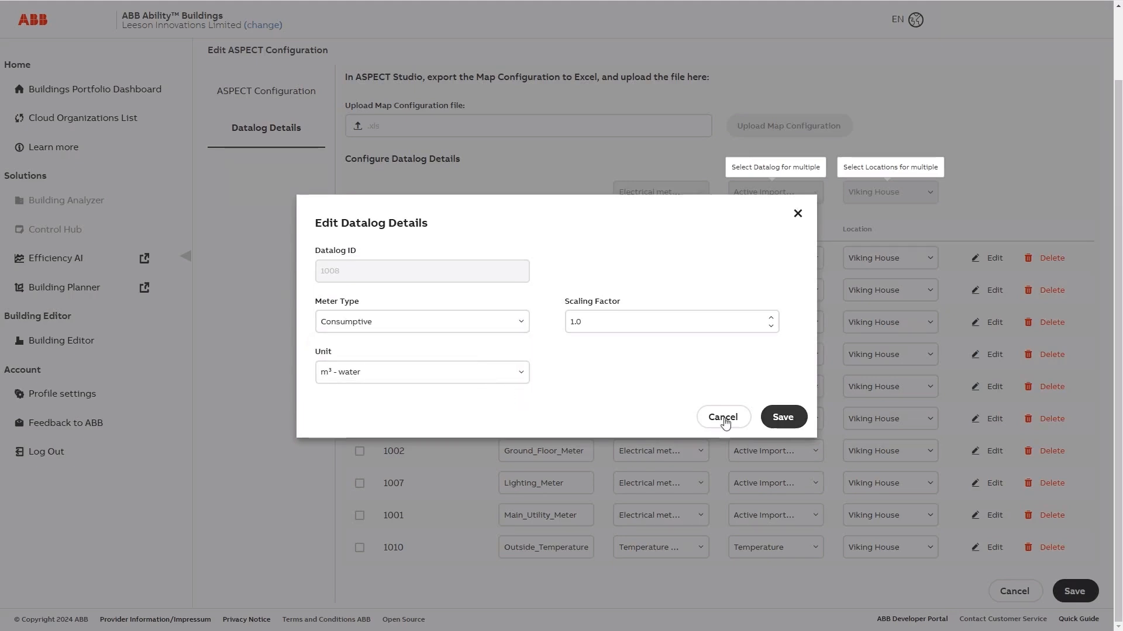
left_click(785, 419)
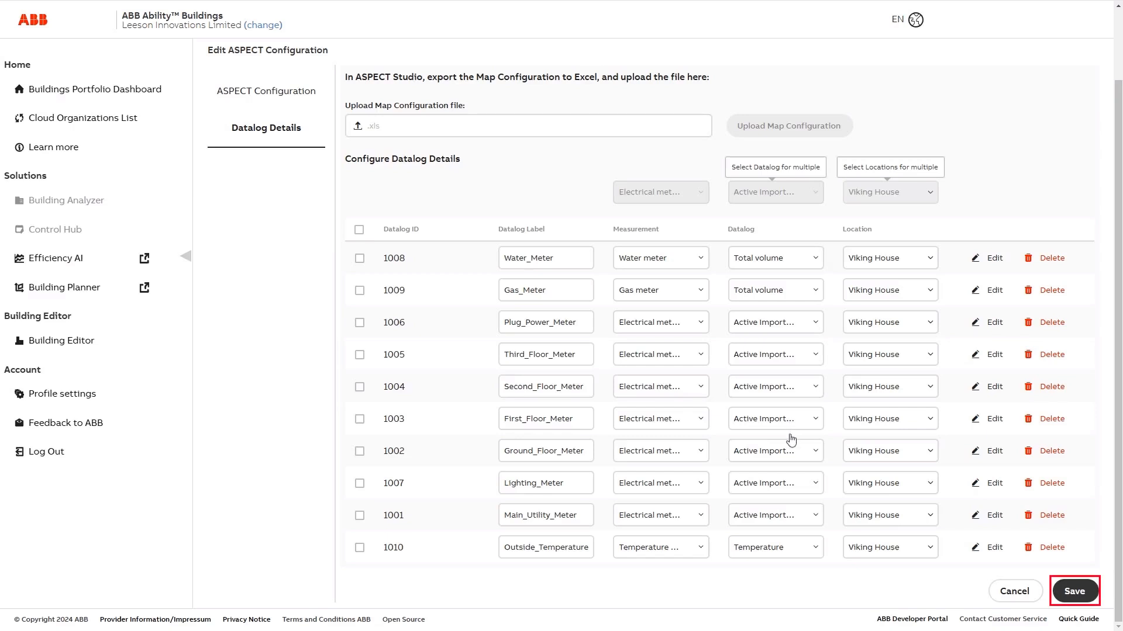
Save the datalog configuration, then go to the ASPECT Energy configuration page.
left_click(1074, 593)
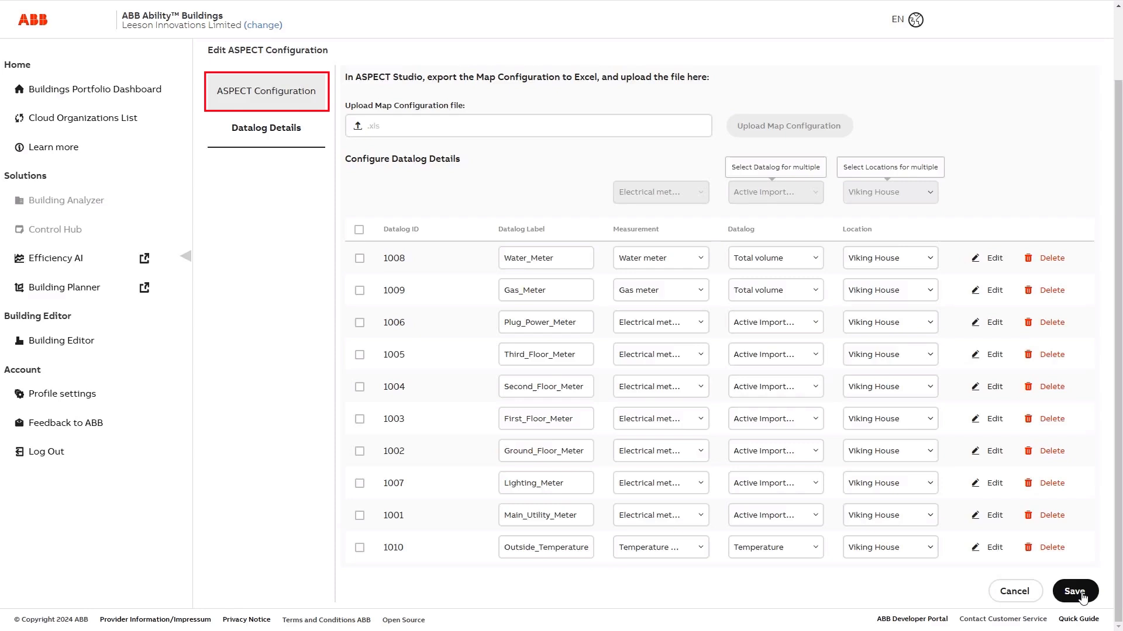
left_click(259, 94)
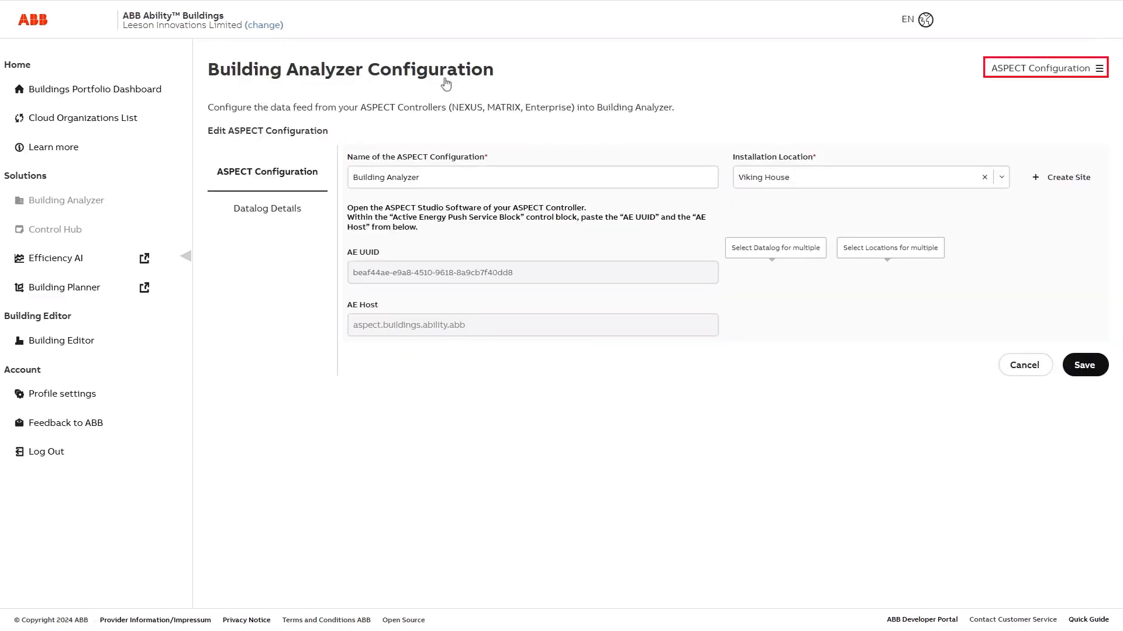
left_click(1099, 69)
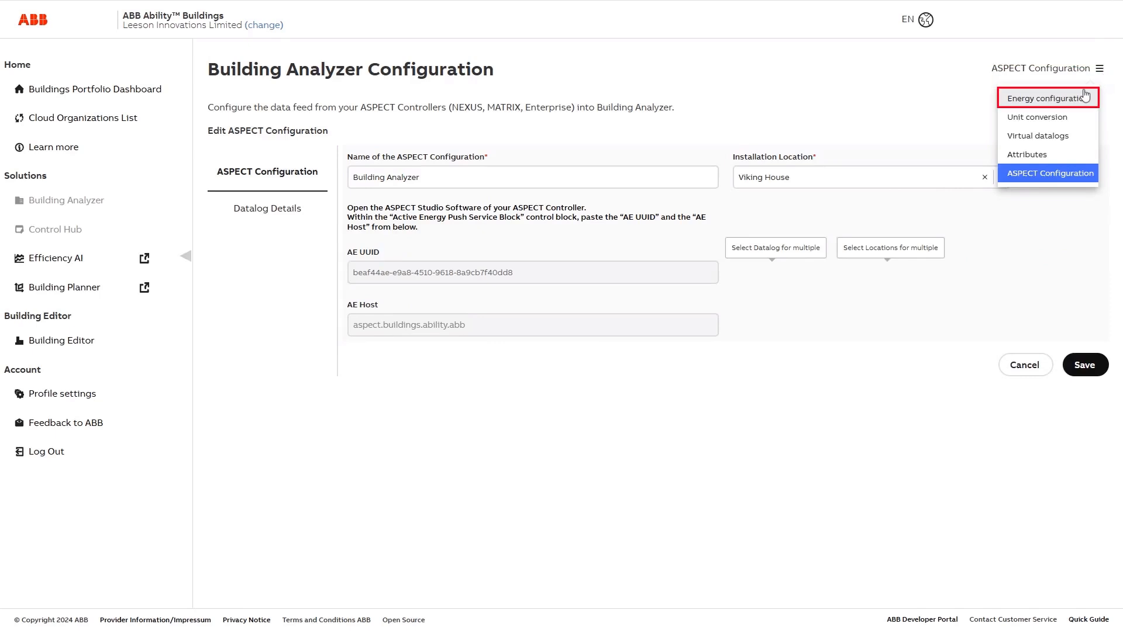
left_click(1044, 100)
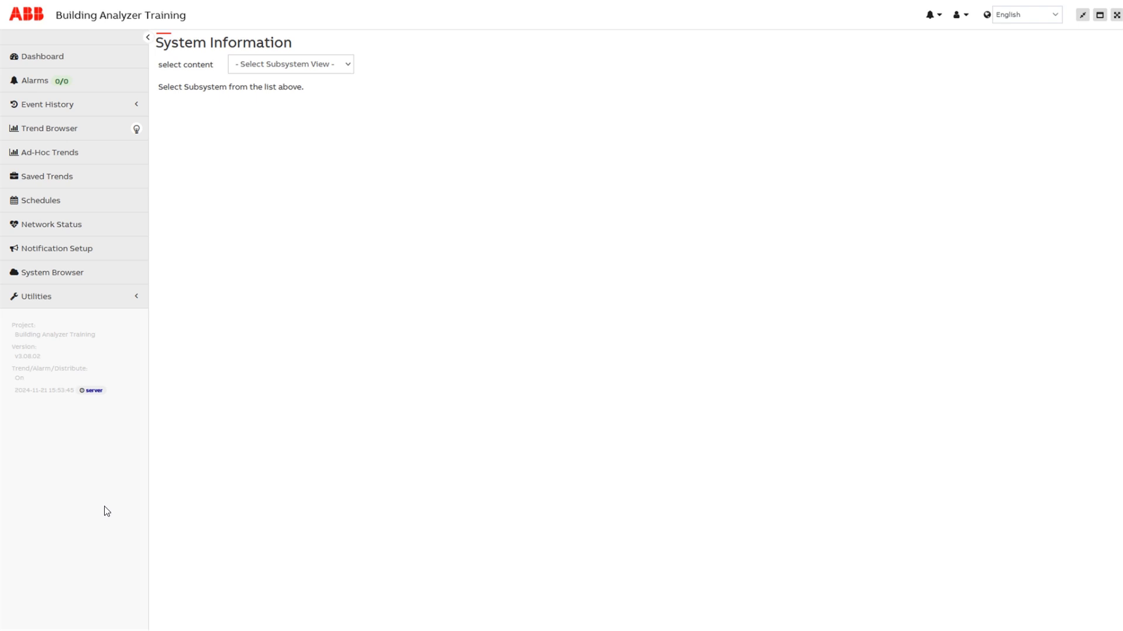
Show Active Energy Push Status under Utilities and review its Pushes, Log Files and Live Logs.
left_click(35, 297)
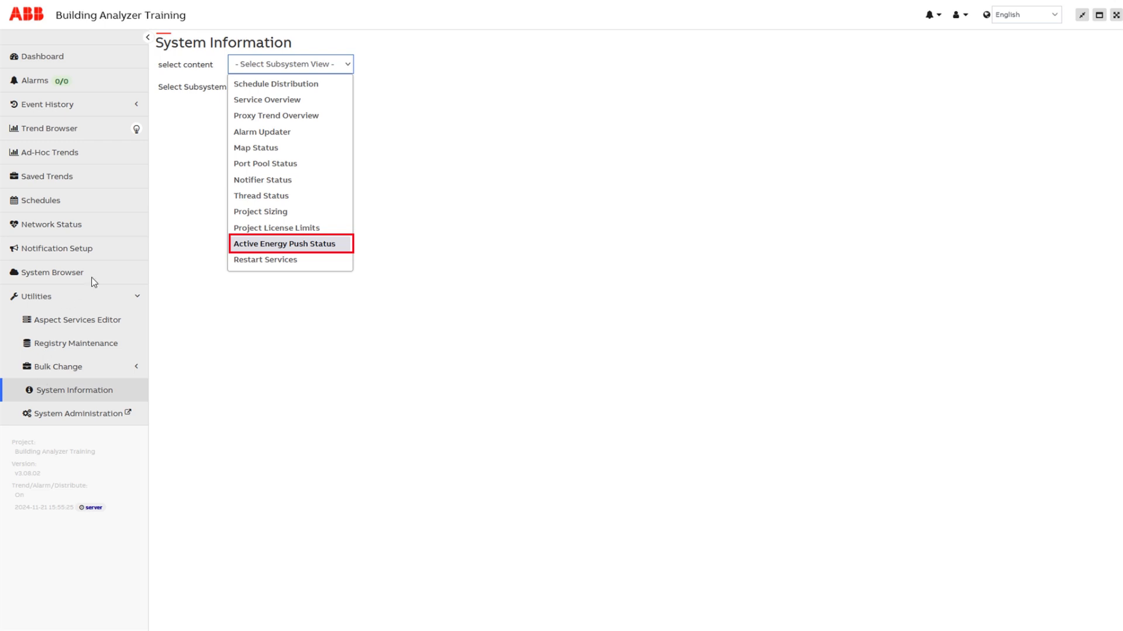
left_click(247, 244)
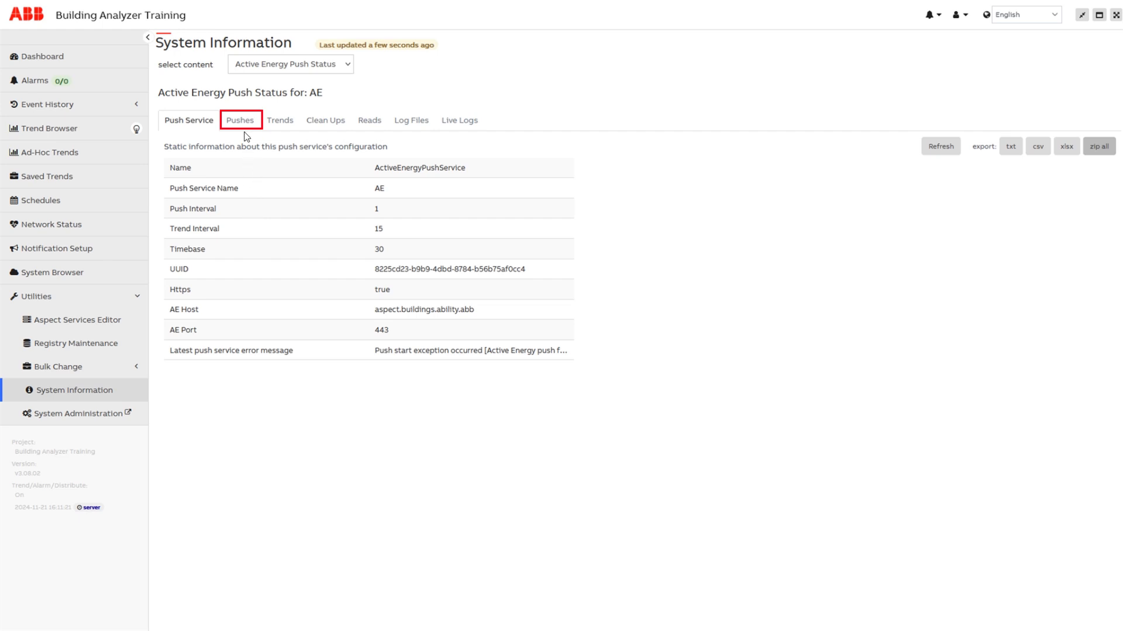
left_click(240, 121)
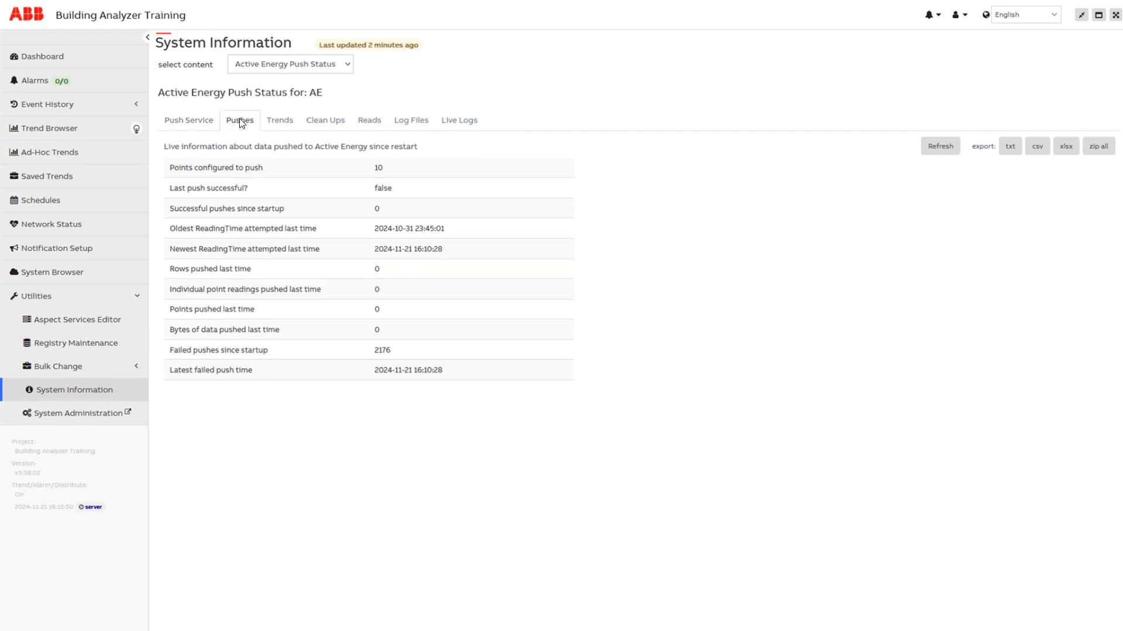
left_click(412, 121)
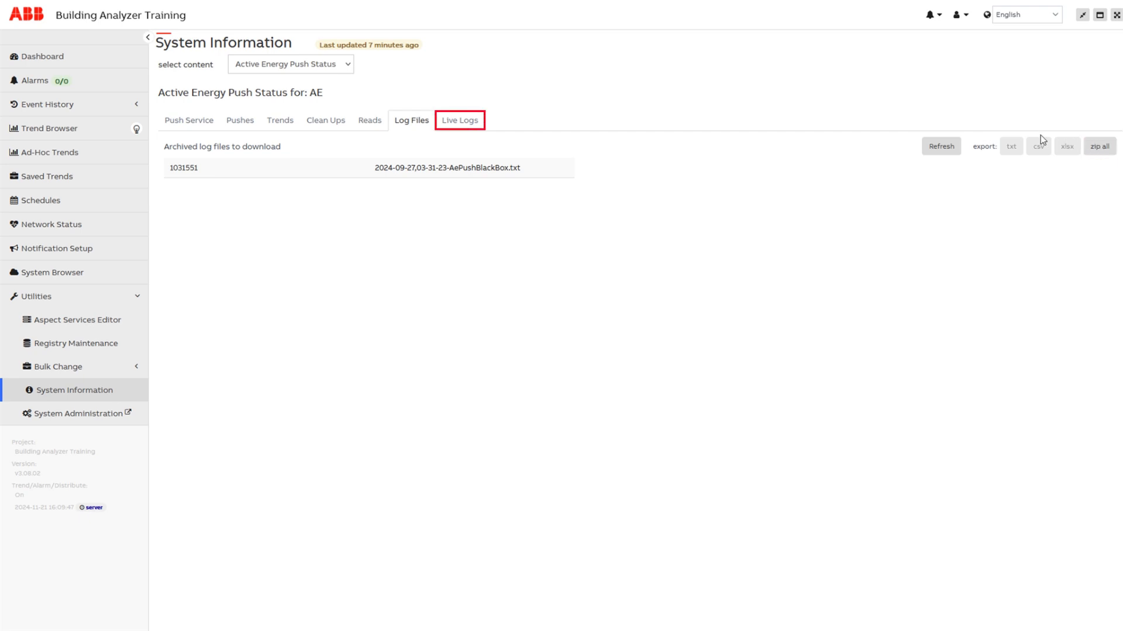
left_click(460, 121)
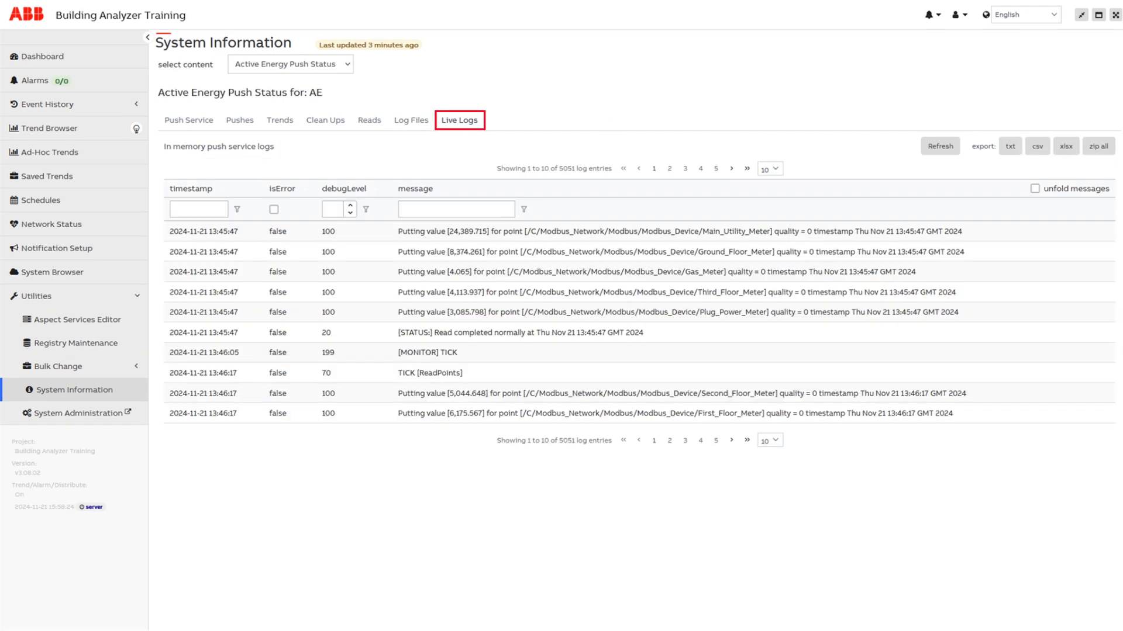